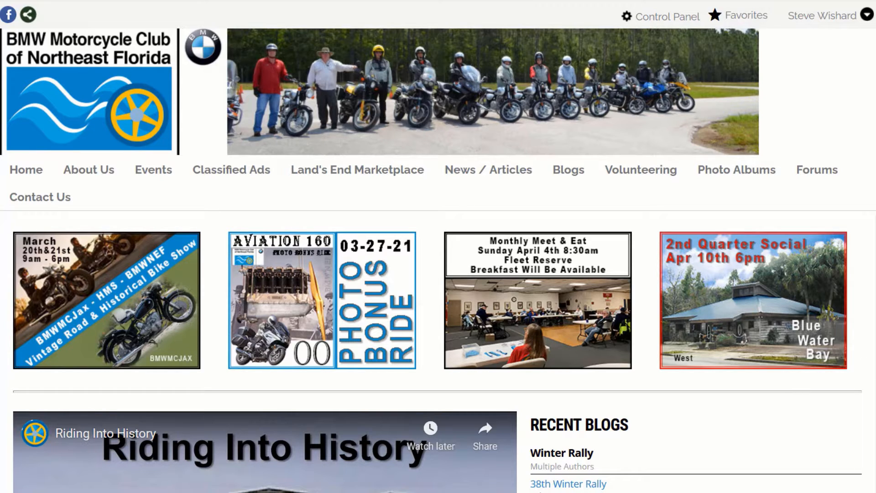
Step: Open the photo album manager from the website functions in the member profile
{"action": "left_click", "coordinate": [816, 18]}
{"action": "left_click", "coordinate": [834, 16]}
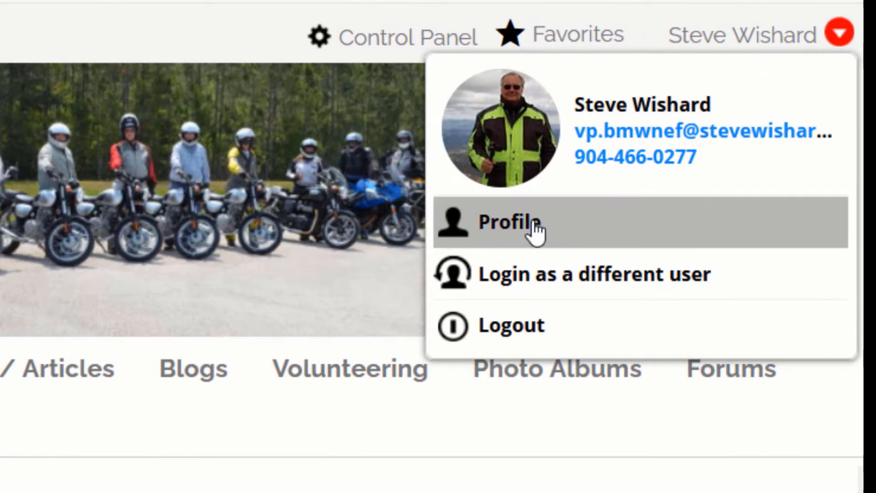
{"action": "left_click", "coordinate": [525, 226]}
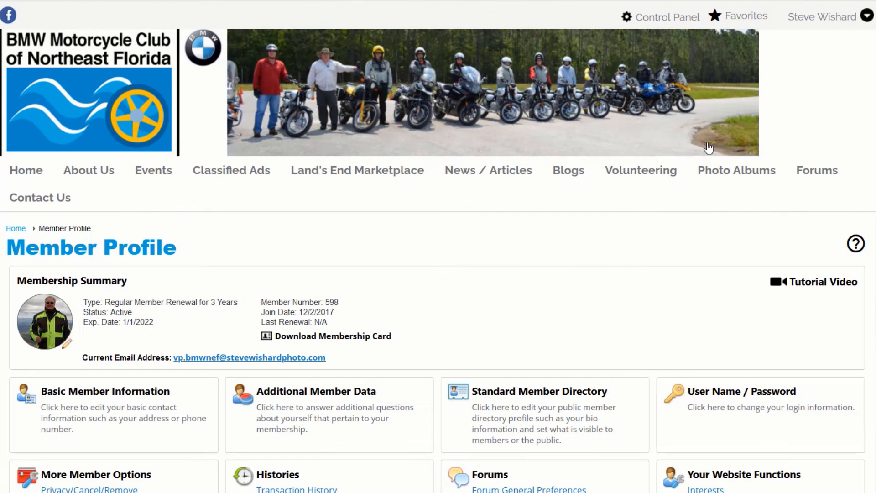
{"action": "scroll", "coordinate": [632, 281], "scroll_direction": "down", "scroll_amount": 3}
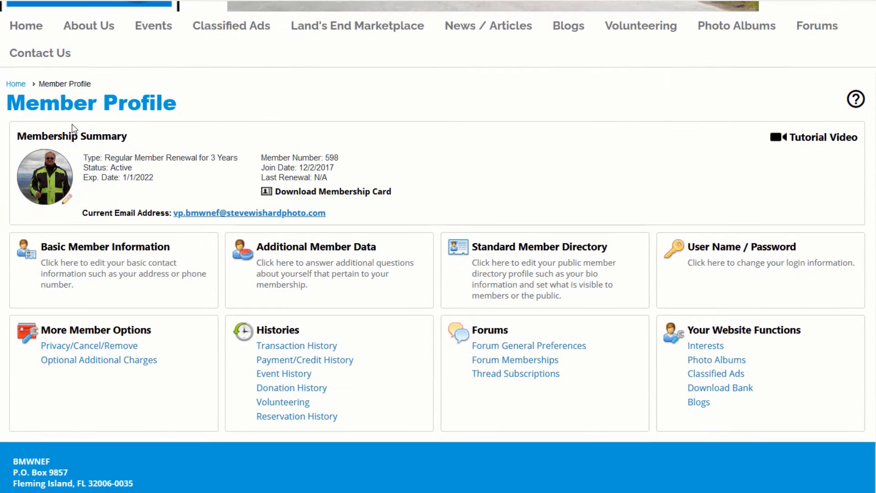
{"action": "scroll", "coordinate": [508, 195], "scroll_direction": "down", "scroll_amount": 2}
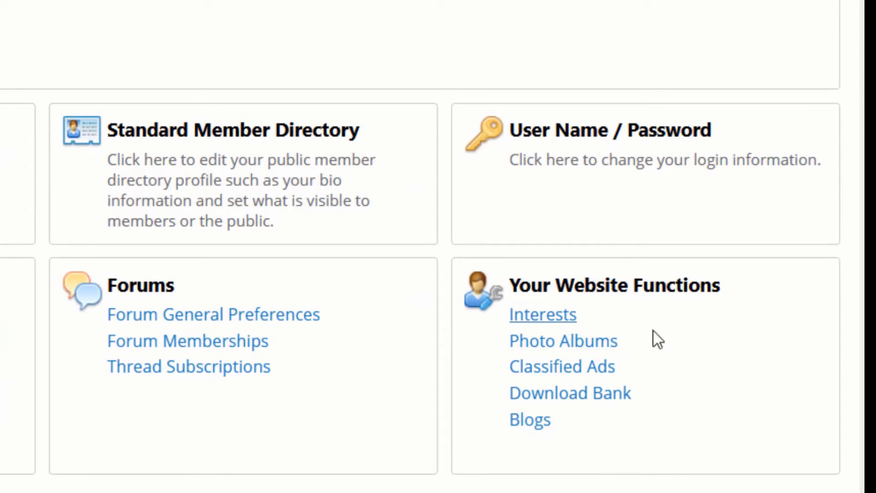
{"action": "left_click", "coordinate": [589, 351]}
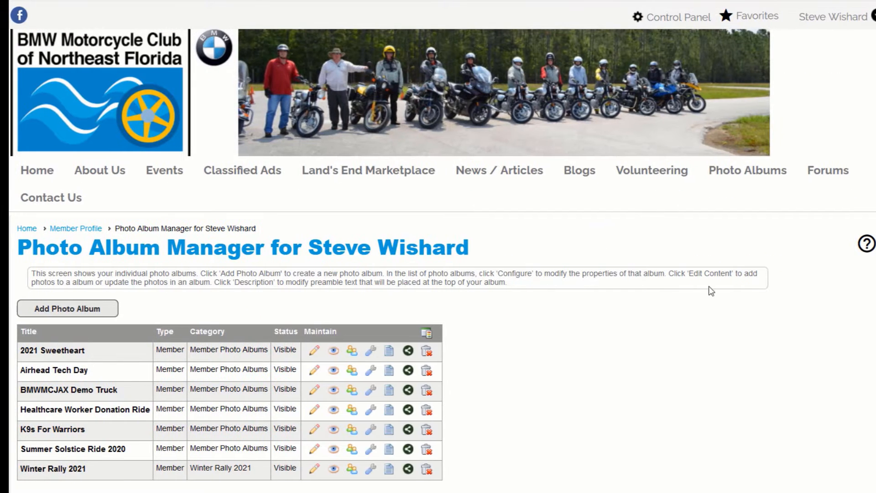
Step: Add a new photo album with "SW 21 NEFObscura" as both its album name and menu text
{"action": "scroll", "coordinate": [570, 274], "scroll_direction": "down", "scroll_amount": 3}
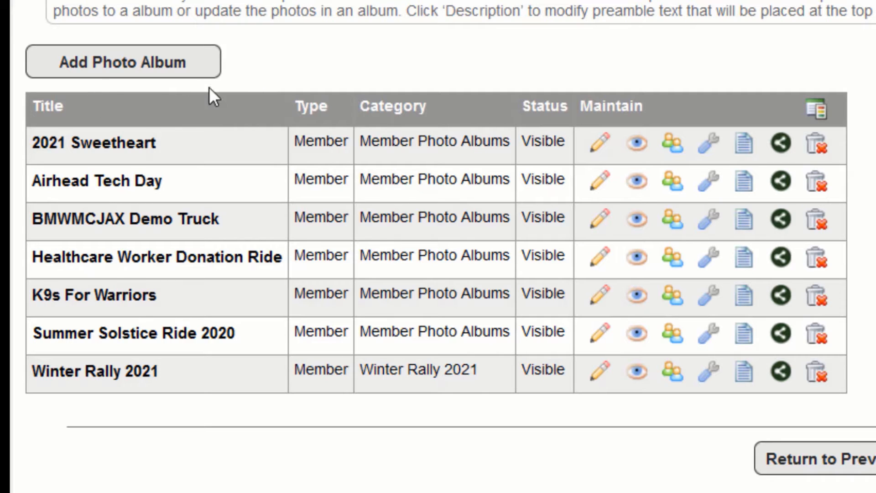
{"action": "left_click", "coordinate": [117, 63]}
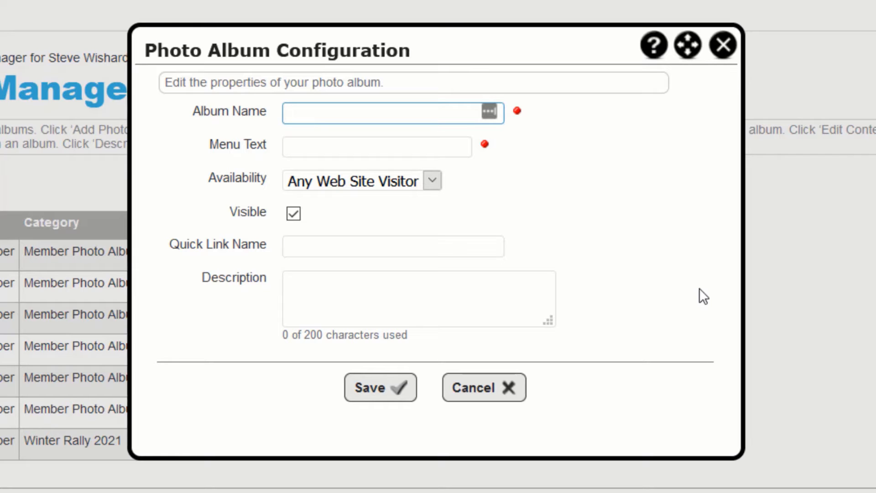
{"action": "type", "text": "SW"}
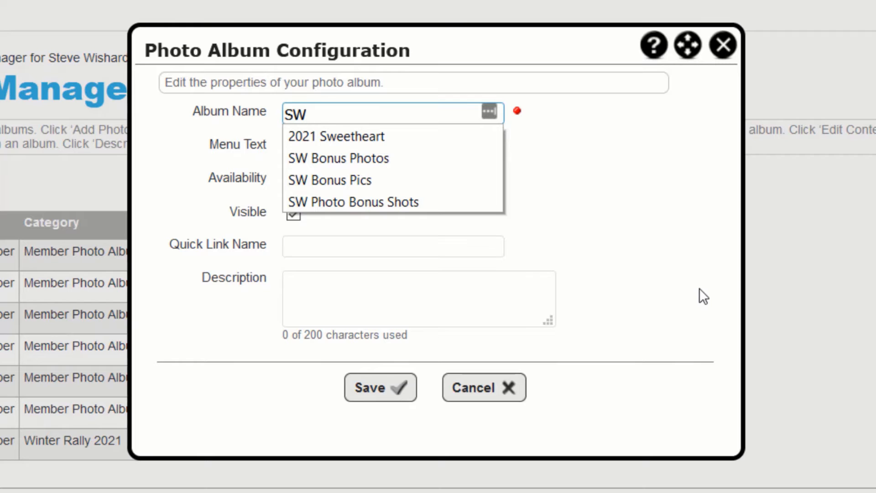
{"action": "type", "text": " 21"}
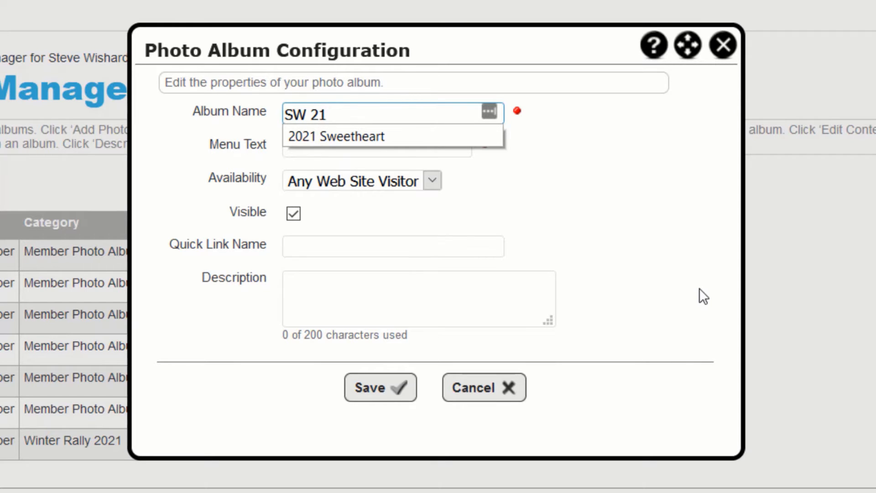
{"action": "type", "text": " NEF"}
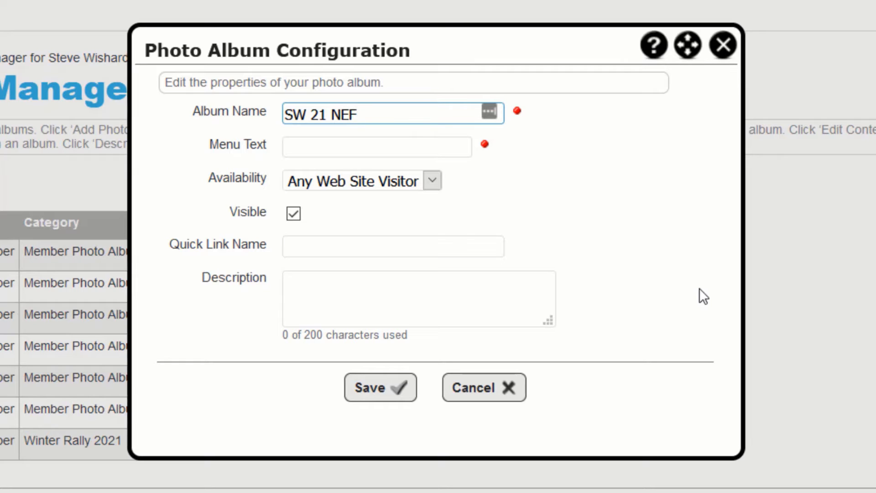
{"action": "type", "text": "Obscura"}
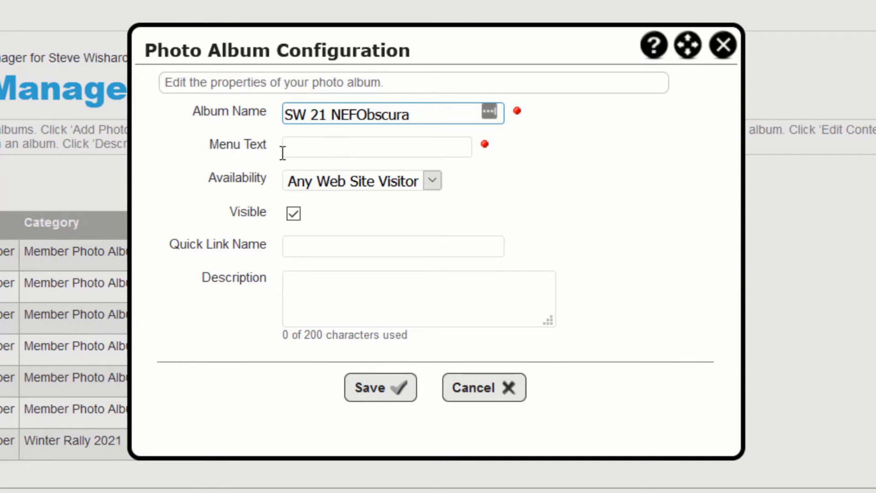
{"action": "left_click", "coordinate": [340, 151]}
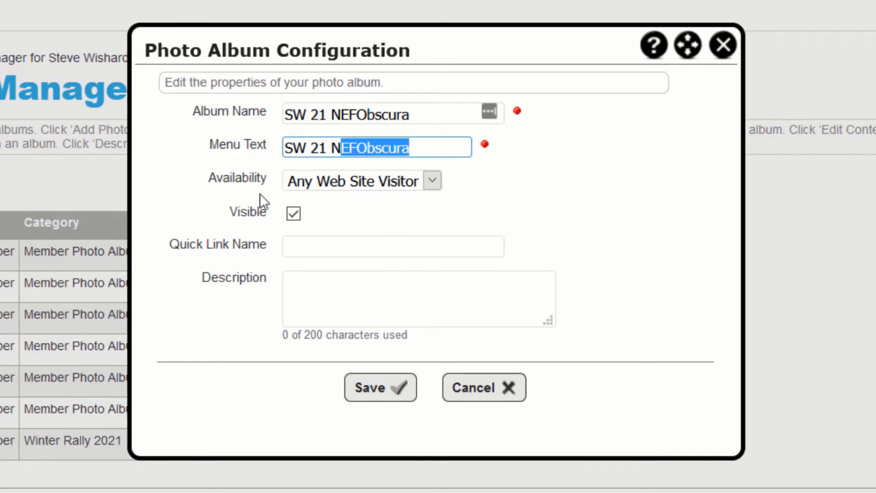
Step: Check the availability options offered for the new album
{"action": "left_click", "coordinate": [432, 182]}
{"action": "left_click", "coordinate": [432, 181]}
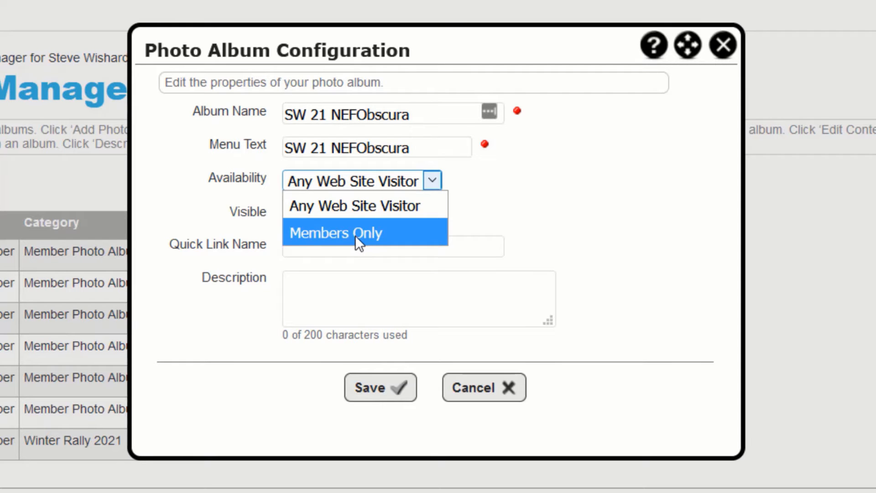
{"action": "left_click", "coordinate": [432, 180]}
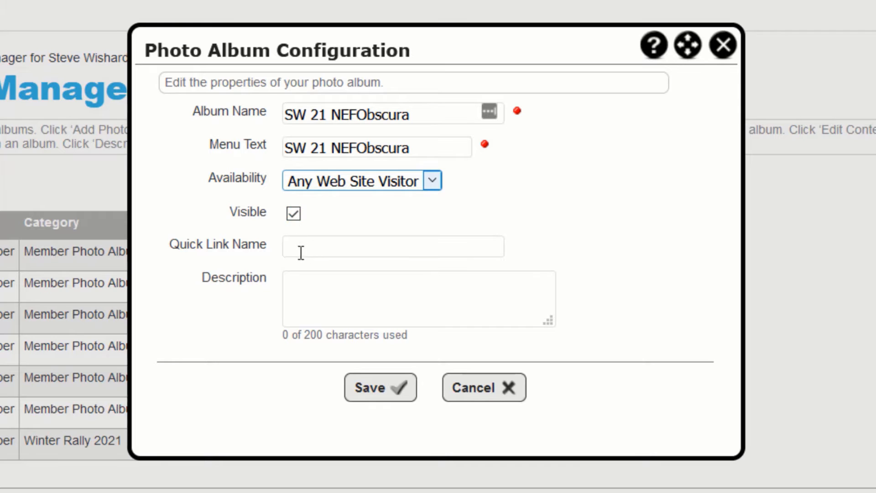
Step: Enter "Photo Bonus Challenge Pics" as the album description and save the album
{"action": "left_click", "coordinate": [303, 284]}
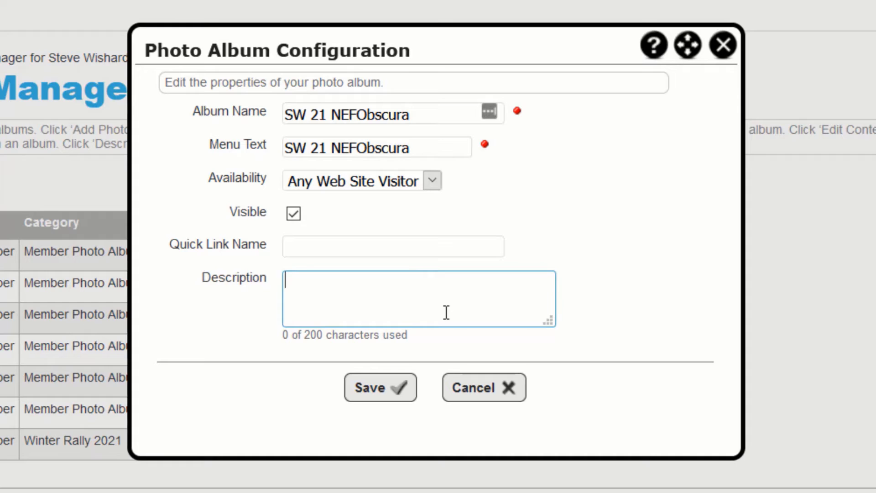
{"action": "type", "text": "Bonu"}
{"action": "key", "text": "BackSpace"}
{"action": "key", "text": "BackSpace"}
{"action": "key", "text": "BackSpace"}
{"action": "key", "text": "BackSpace"}
{"action": "type", "text": "Photo Bonus "}
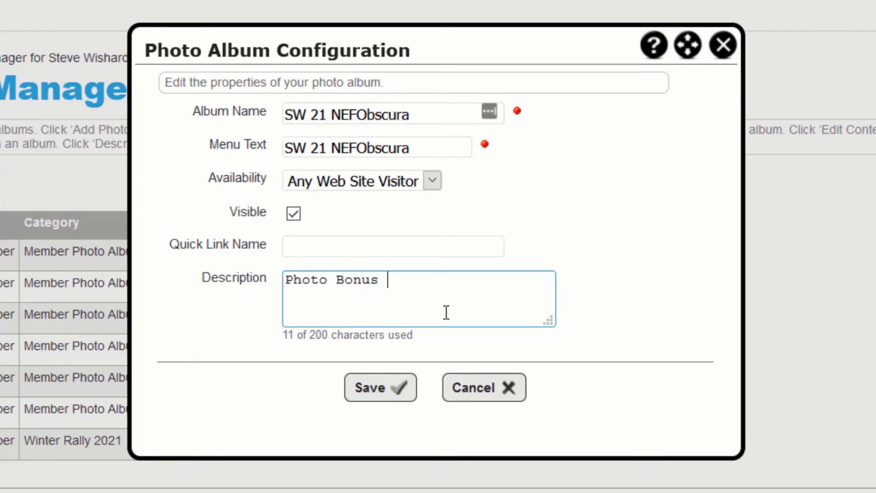
{"action": "type", "text": "Challeng"}
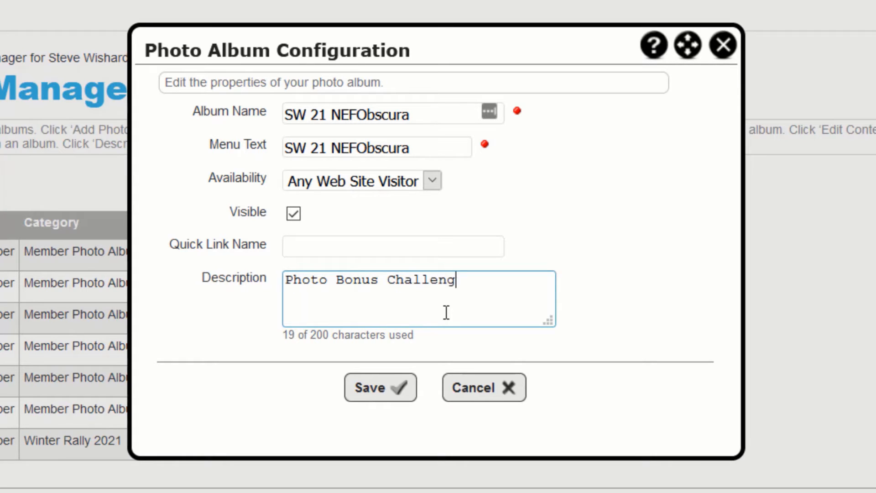
{"action": "key", "text": "BackSpace"}
{"action": "type", "text": "e Pics"}
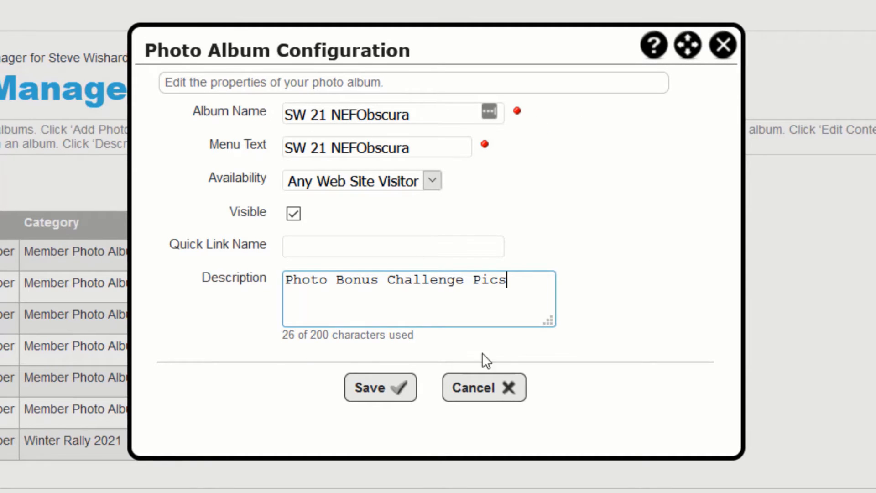
{"action": "left_click", "coordinate": [369, 395]}
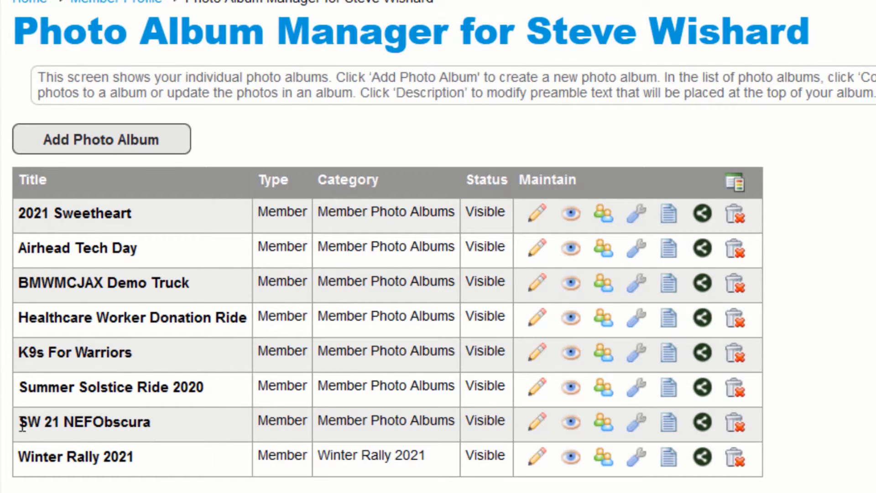
Step: Edit the SW 21 NEFObscura album and choose SWP_BMWNEF_Aviation160_210327_0002.jpg as a single photo to add
{"action": "left_click_drag", "start_coordinate": [24, 421], "coordinate": [127, 429]}
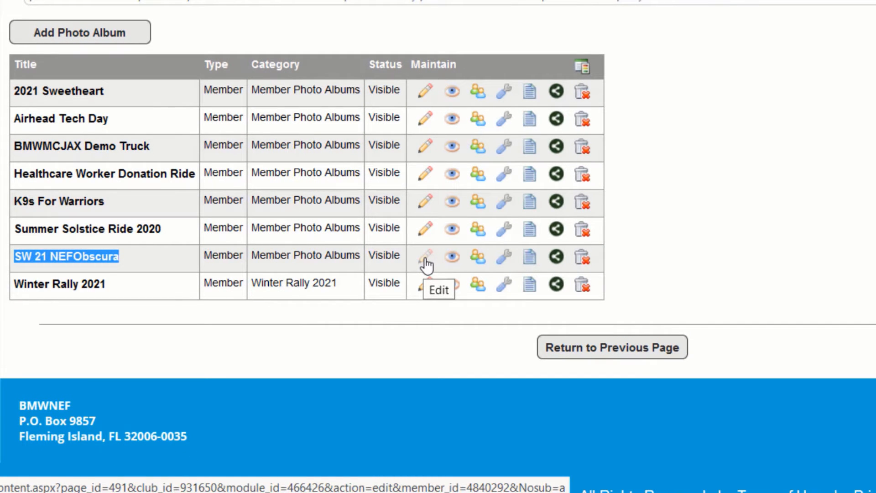
{"action": "left_click", "coordinate": [426, 259]}
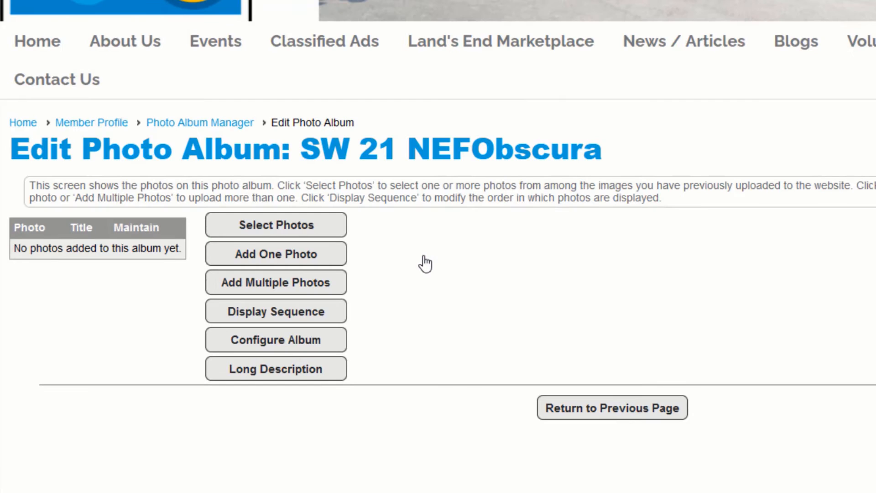
{"action": "scroll", "coordinate": [489, 253], "scroll_direction": "down", "scroll_amount": 3}
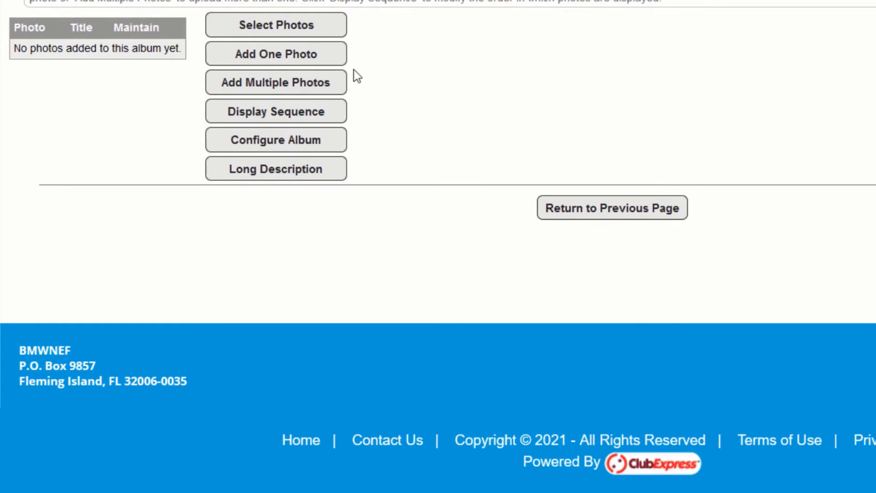
{"action": "left_click", "coordinate": [268, 57]}
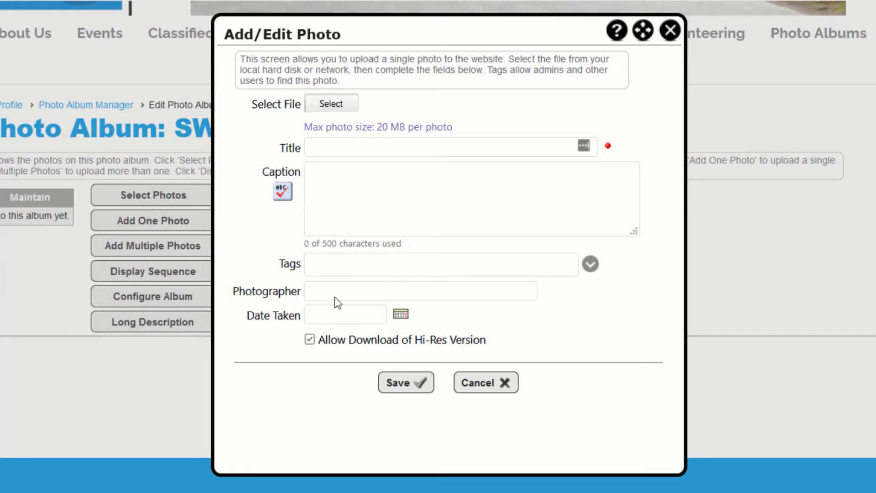
{"action": "left_click", "coordinate": [328, 104]}
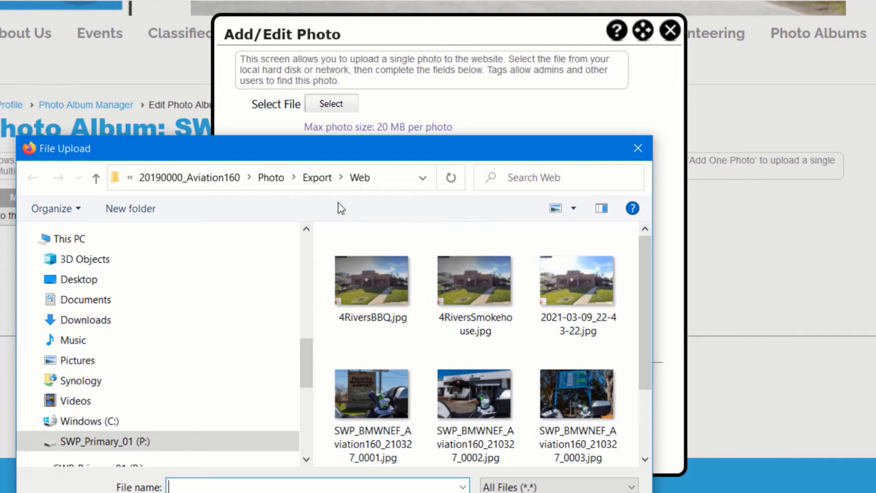
{"action": "left_click_drag", "start_coordinate": [643, 294], "coordinate": [645, 354]}
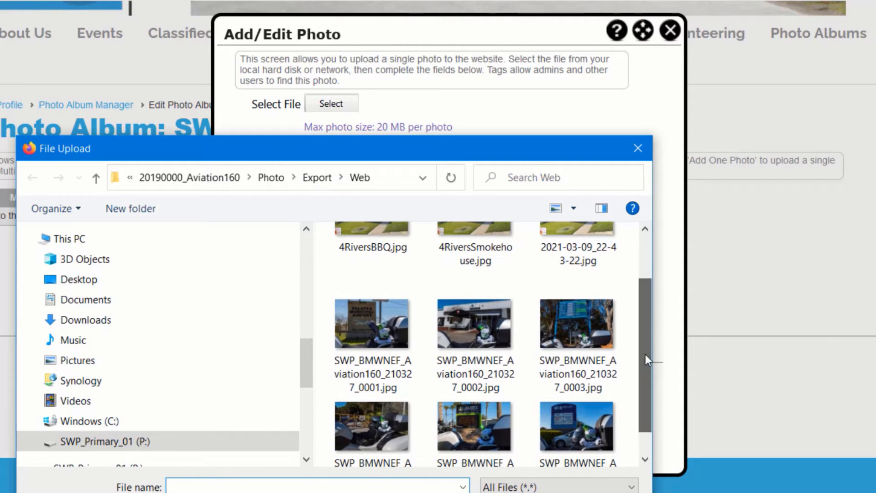
{"action": "left_click", "coordinate": [475, 324]}
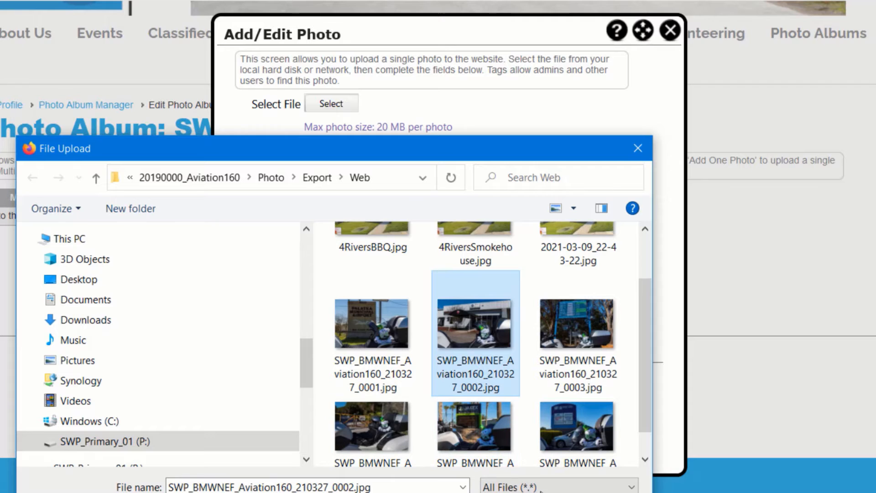
{"action": "key", "text": "Return"}
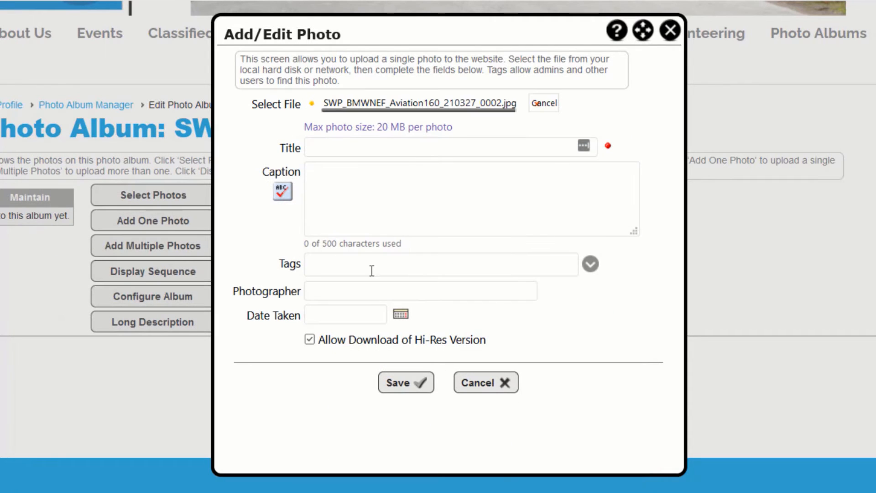
Step: Title the photo "BMWMcJax" and fill in the photographer's full name
{"action": "left_click", "coordinate": [319, 144]}
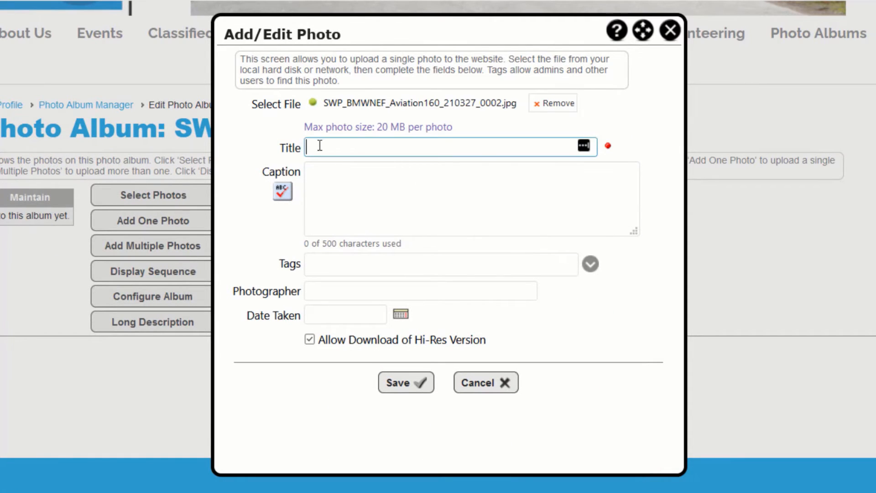
{"action": "type", "text": "BMW"}
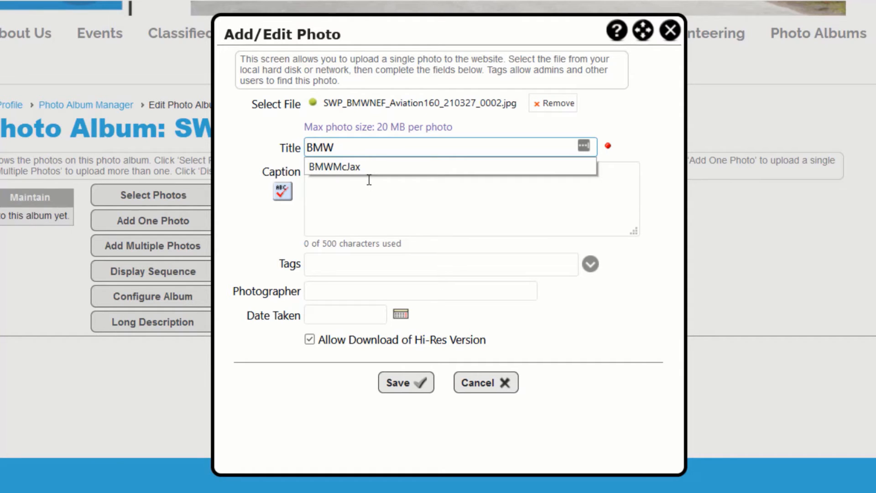
{"action": "left_click", "coordinate": [335, 167]}
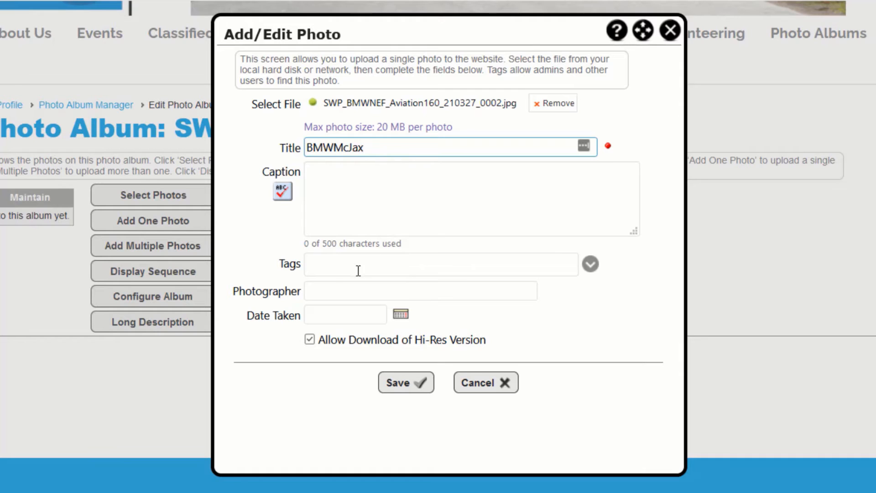
{"action": "left_click", "coordinate": [318, 293]}
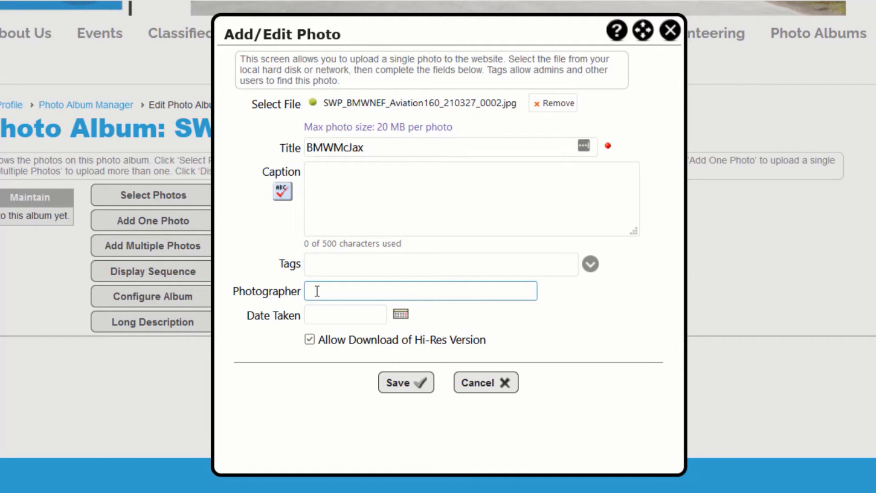
{"action": "type", "text": "S"}
{"action": "left_click", "coordinate": [333, 310]}
Step: Set the photo's date taken to 03/27/2021 and save the photo to the album
{"action": "left_click", "coordinate": [401, 313]}
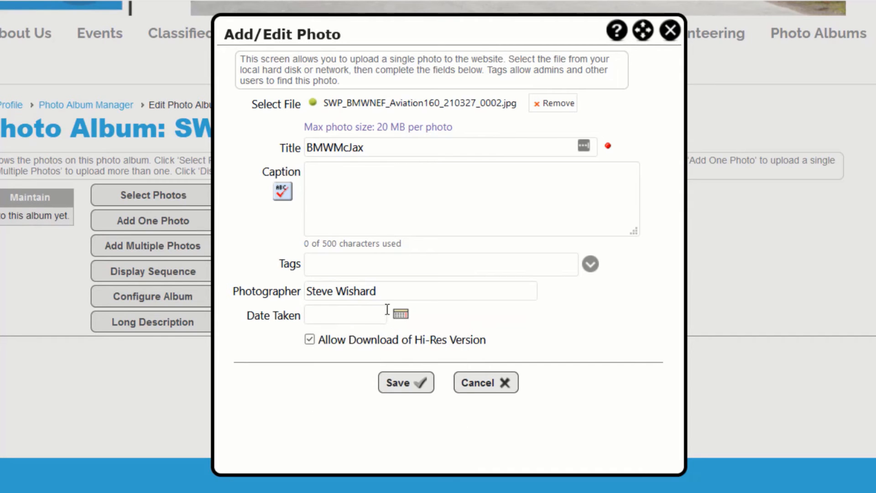
{"action": "left_click", "coordinate": [386, 310]}
{"action": "left_click", "coordinate": [399, 314]}
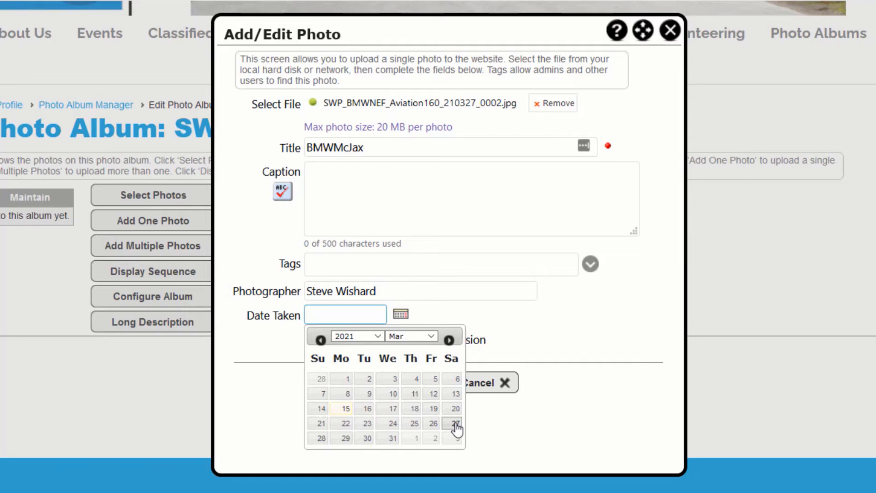
{"action": "left_click", "coordinate": [455, 423]}
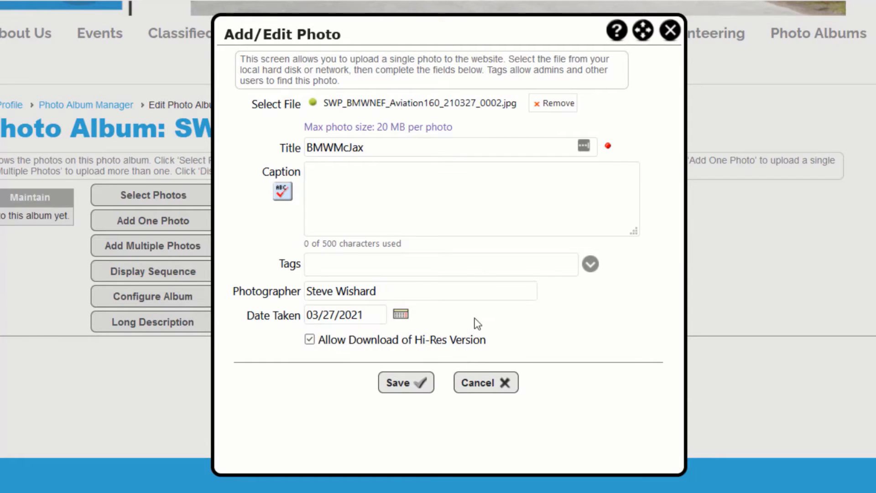
{"action": "left_click", "coordinate": [400, 383]}
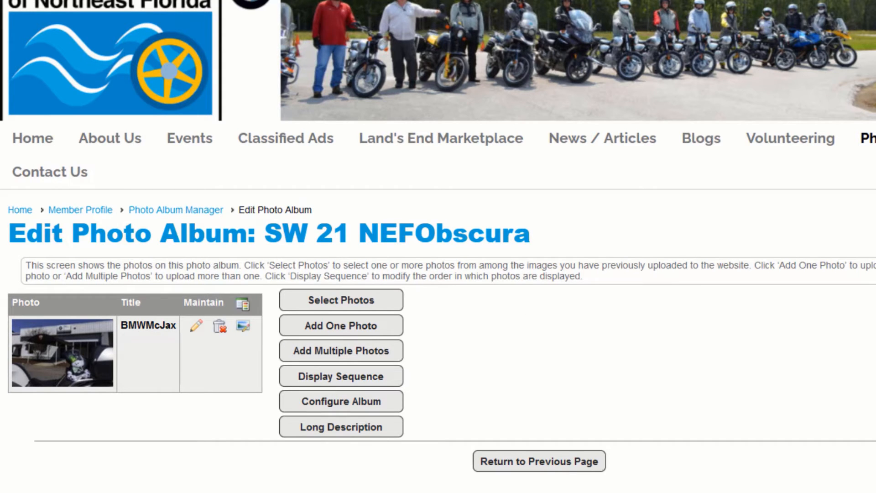
Step: Find the SW 21 NEFObscura album among the club's most recently updated photo albums and open its slideshow
{"action": "left_click", "coordinate": [868, 138]}
{"action": "scroll", "coordinate": [558, 246], "scroll_direction": "down", "scroll_amount": 7}
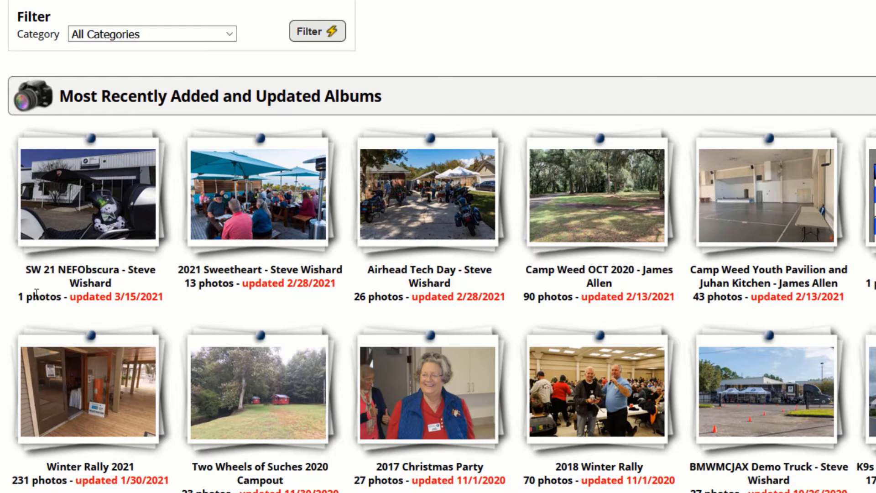
{"action": "left_click_drag", "start_coordinate": [24, 297], "coordinate": [11, 302]}
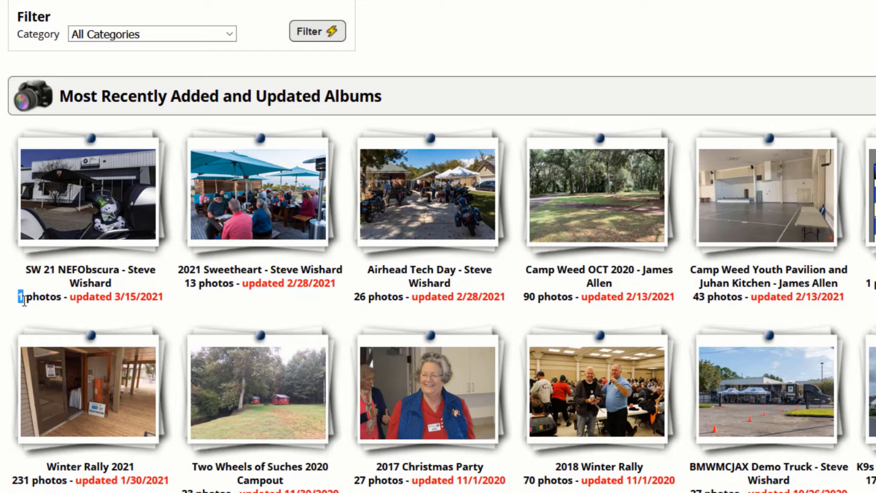
{"action": "left_click", "coordinate": [111, 199]}
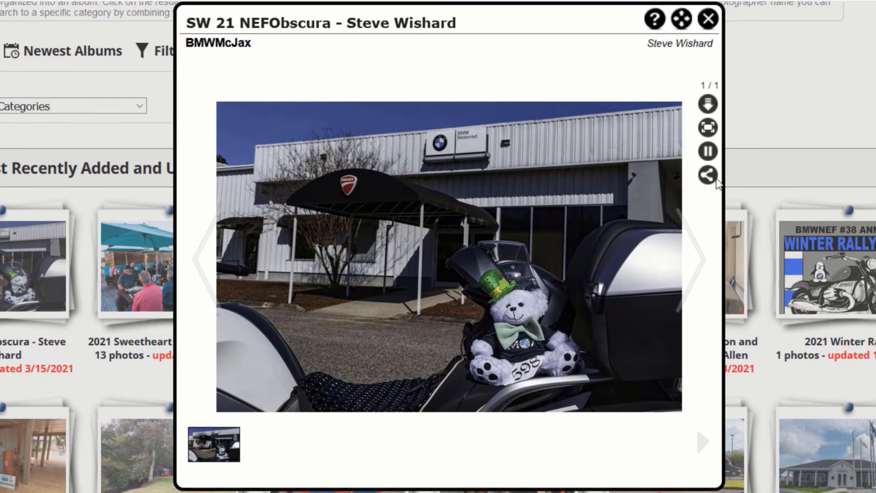
Step: View the BMWMcJax photo full screen, check its title and photographer credit, and close the slideshow
{"action": "mouse_move", "coordinate": [710, 180]}
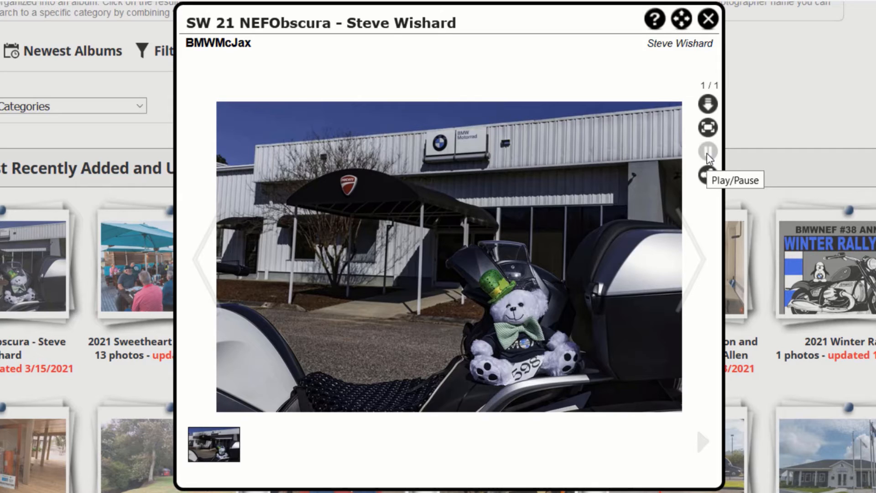
{"action": "left_click", "coordinate": [706, 128]}
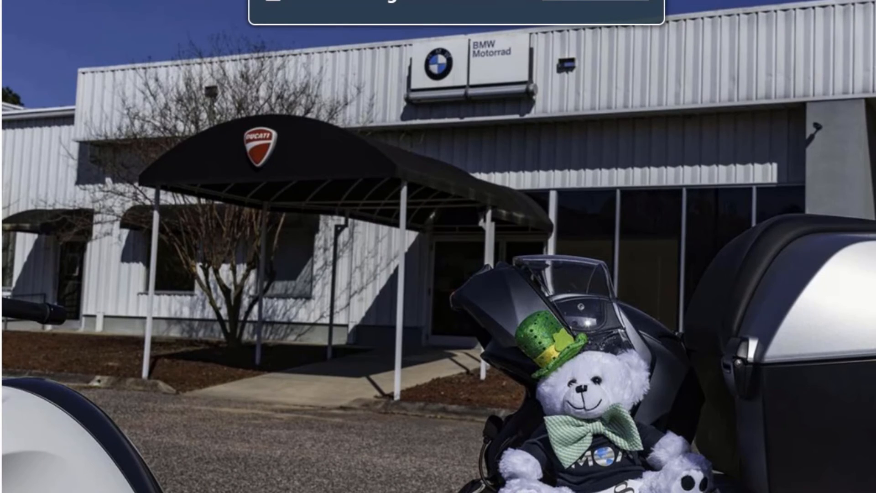
{"action": "key", "text": "Escape"}
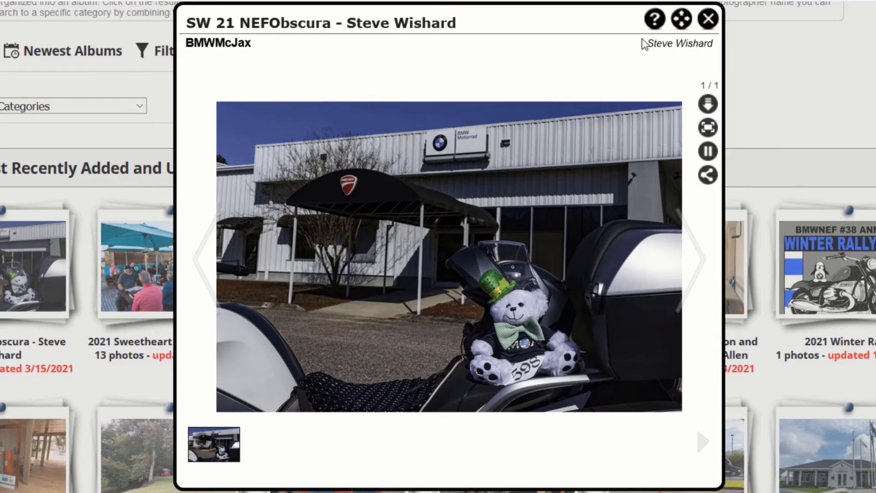
{"action": "left_click_drag", "start_coordinate": [645, 42], "coordinate": [717, 45]}
{"action": "left_click_drag", "start_coordinate": [251, 42], "coordinate": [185, 51]}
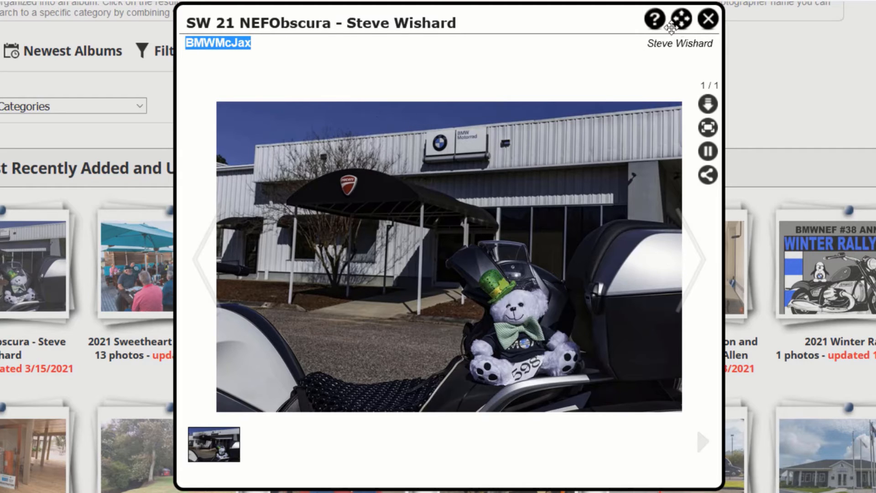
{"action": "left_click", "coordinate": [707, 20]}
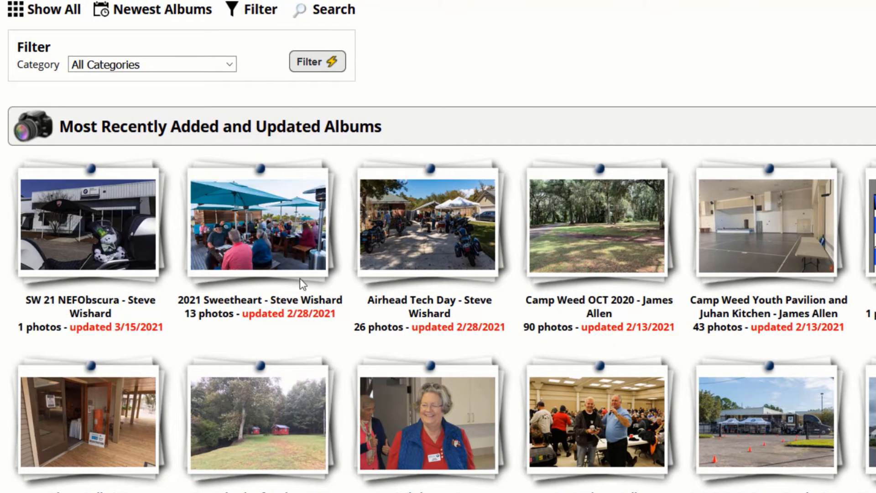
Step: Go through the member profile to its photo albums and open SW 21 NEFObscura for content editing
{"action": "scroll", "coordinate": [274, 292], "scroll_direction": "up", "scroll_amount": 4}
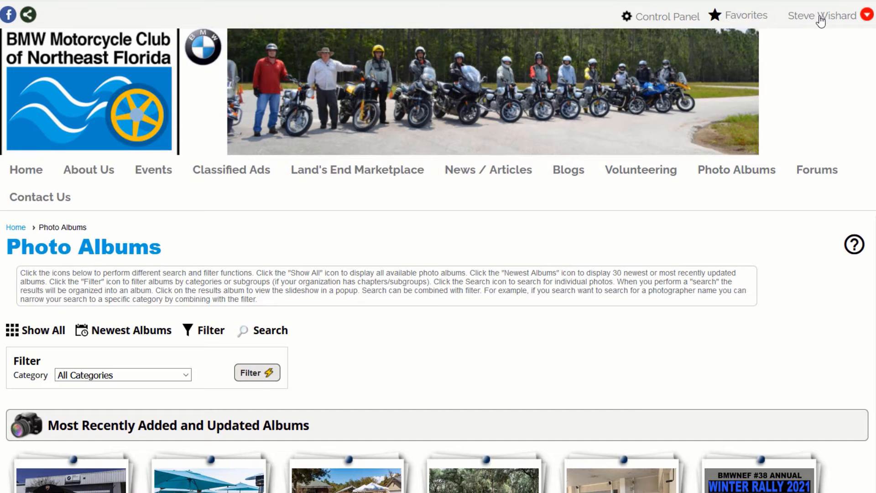
{"action": "left_click", "coordinate": [821, 20]}
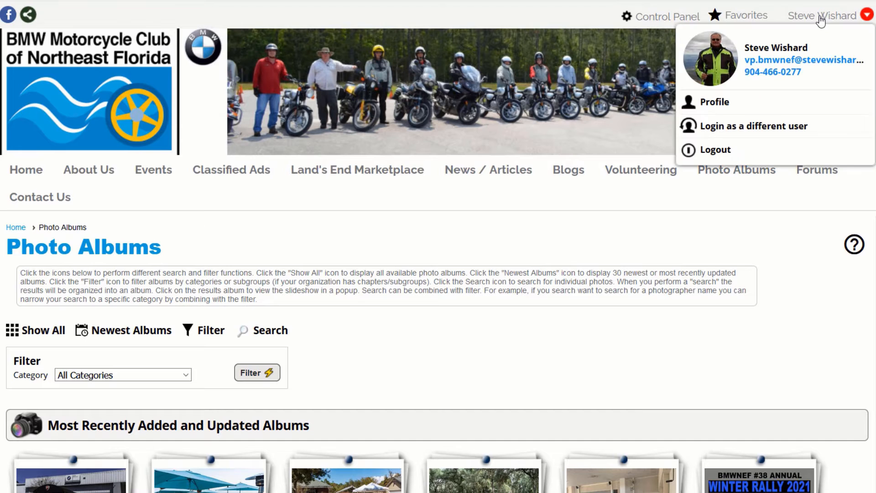
{"action": "left_click", "coordinate": [723, 104]}
{"action": "scroll", "coordinate": [632, 262], "scroll_direction": "down", "scroll_amount": 5}
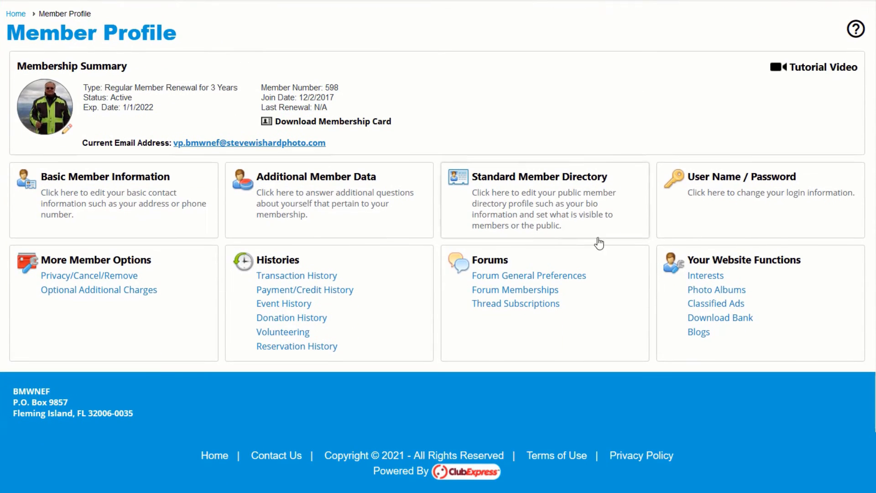
{"action": "left_click", "coordinate": [730, 292]}
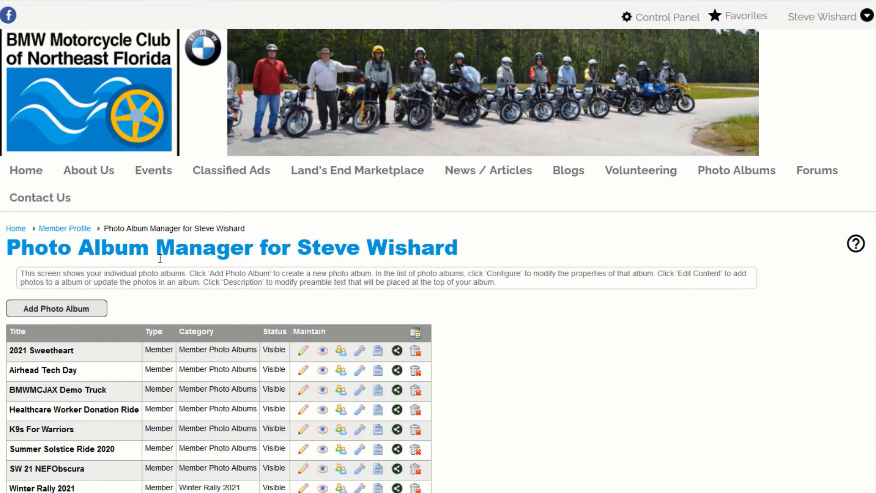
{"action": "scroll", "coordinate": [630, 307], "scroll_direction": "down", "scroll_amount": 4}
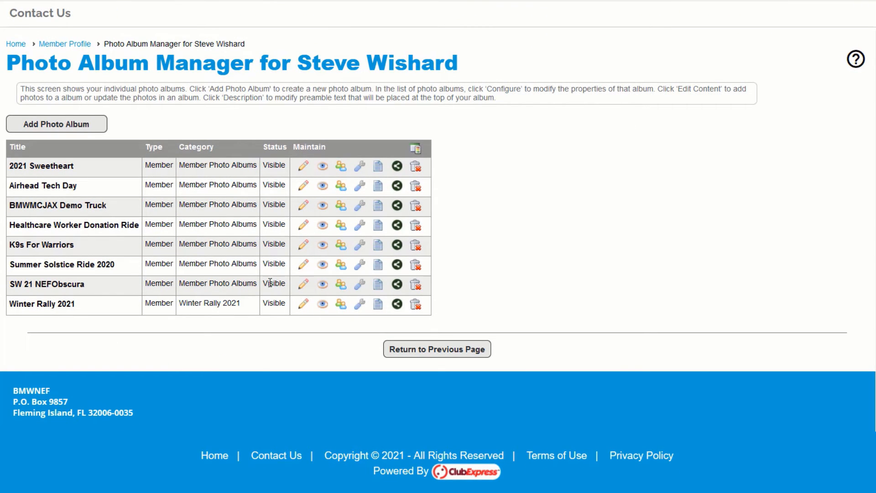
{"action": "left_click", "coordinate": [304, 286]}
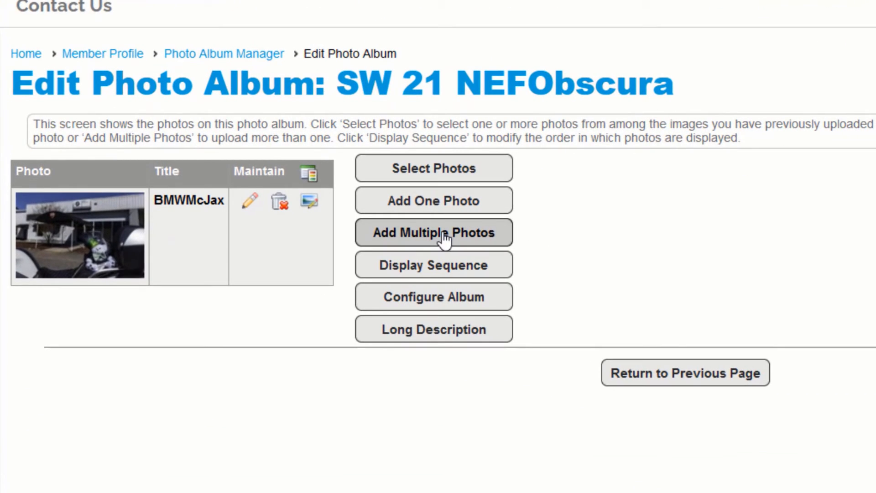
Step: Add multiple photos to the album, choosing SWP_BMWNEF_Aviation160_210327_0001.jpg and 0003 through 0006 for upload
{"action": "left_click", "coordinate": [438, 233]}
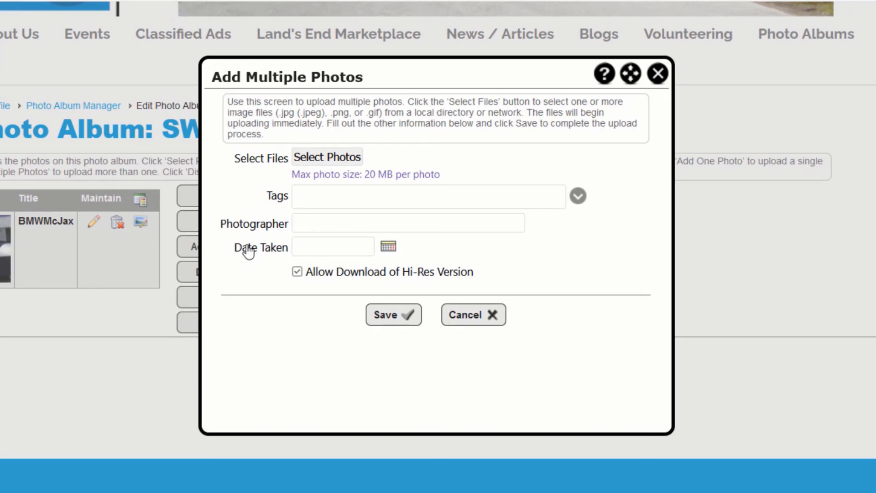
{"action": "left_click", "coordinate": [335, 158]}
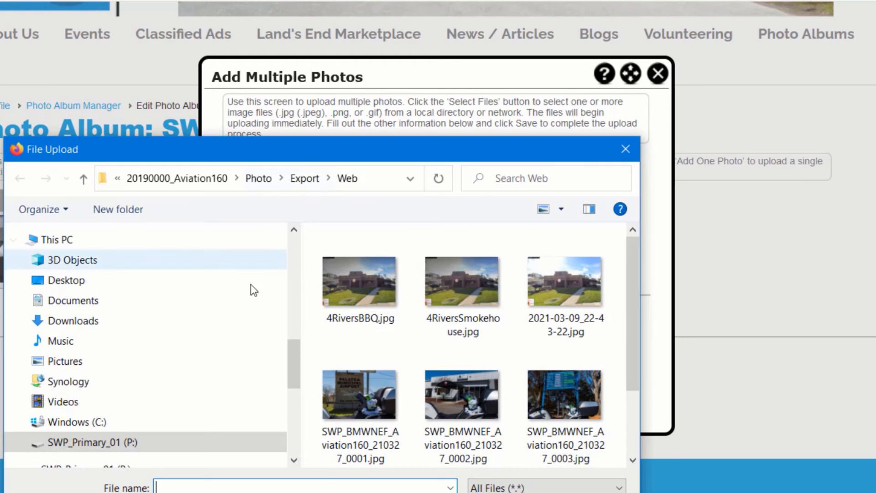
{"action": "left_click_drag", "start_coordinate": [637, 333], "coordinate": [623, 394]}
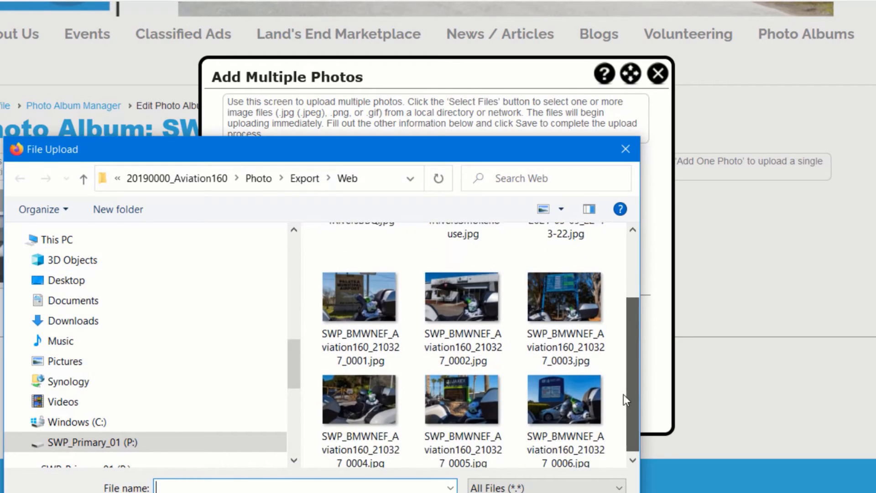
{"action": "left_click", "coordinate": [354, 303]}
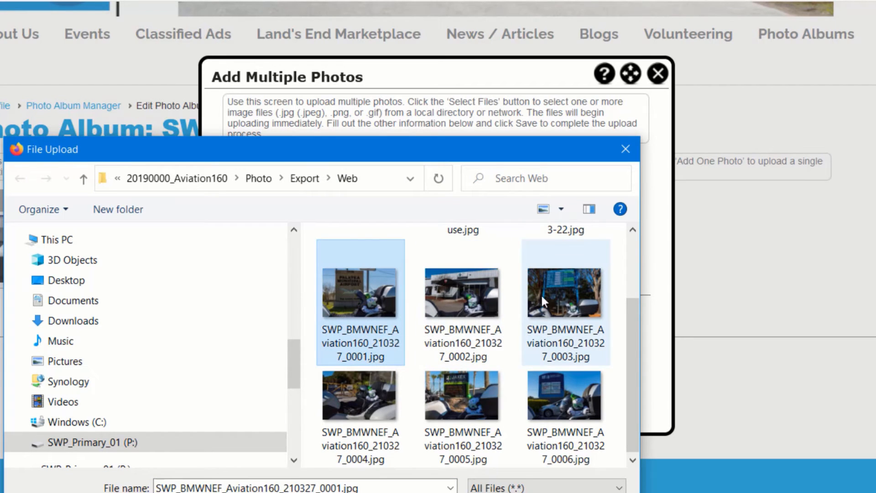
{"action": "left_click", "coordinate": [568, 305], "text": "ctrl"}
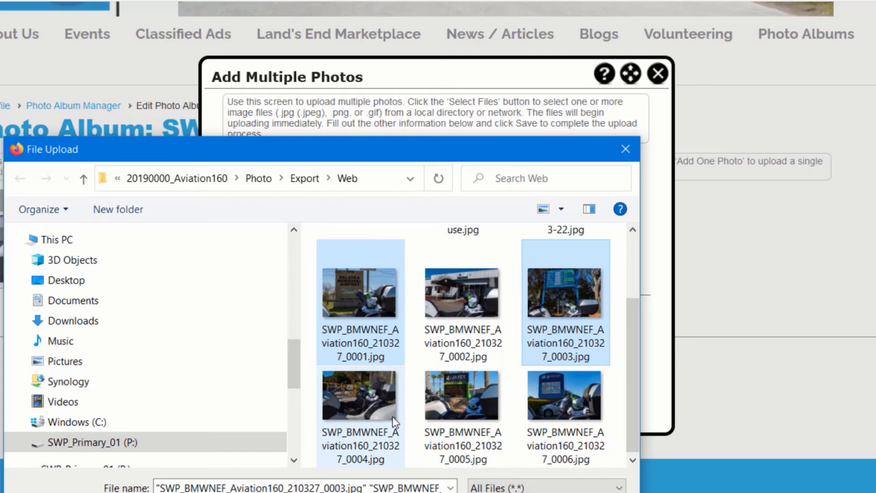
{"action": "left_click", "coordinate": [346, 400], "text": "ctrl"}
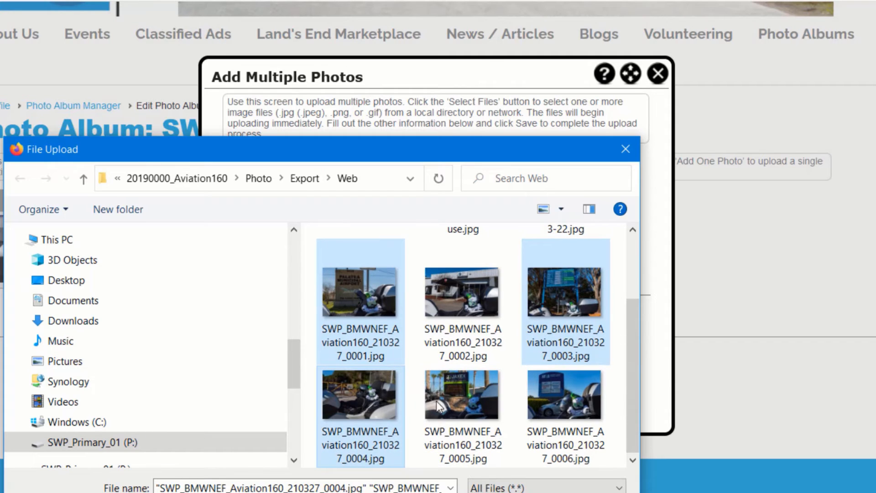
{"action": "left_click", "coordinate": [470, 409], "text": "ctrl"}
{"action": "left_click", "coordinate": [562, 405], "text": "ctrl"}
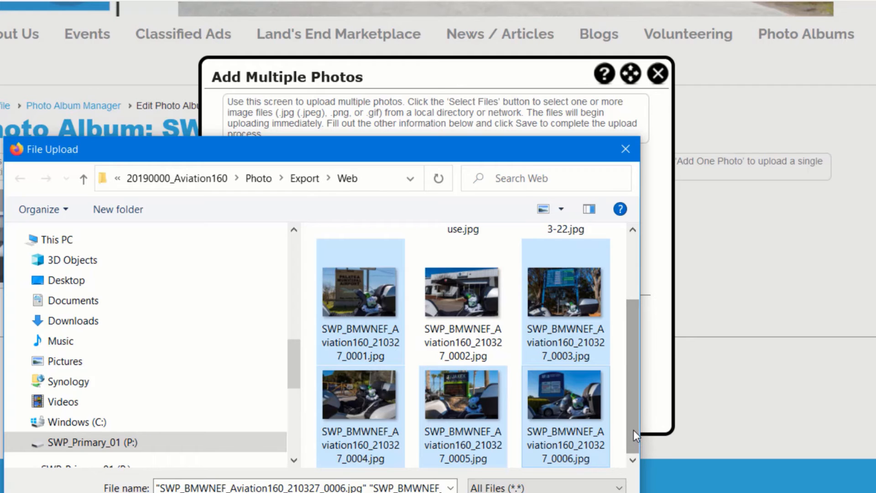
{"action": "mouse_move", "coordinate": [633, 430]}
{"action": "left_mouse_down"}
{"action": "mouse_move", "coordinate": [626, 366]}
{"action": "mouse_move", "coordinate": [633, 429]}
{"action": "left_mouse_up"}
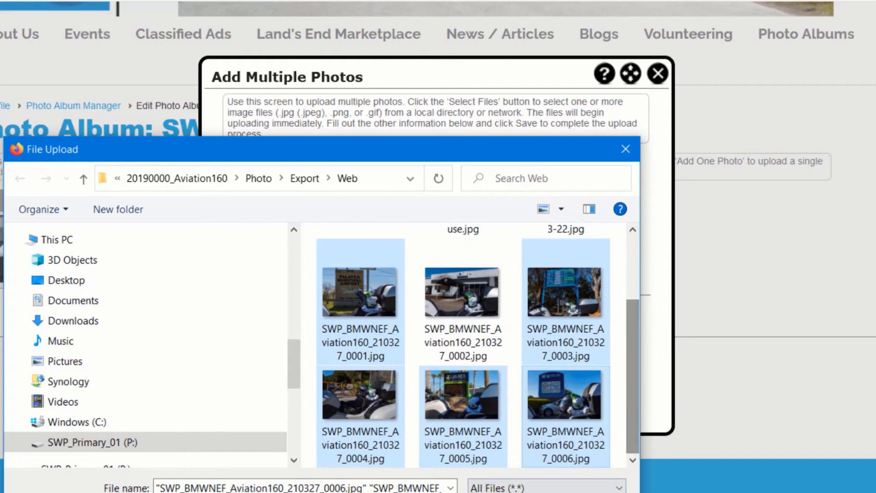
{"action": "key", "text": "Return"}
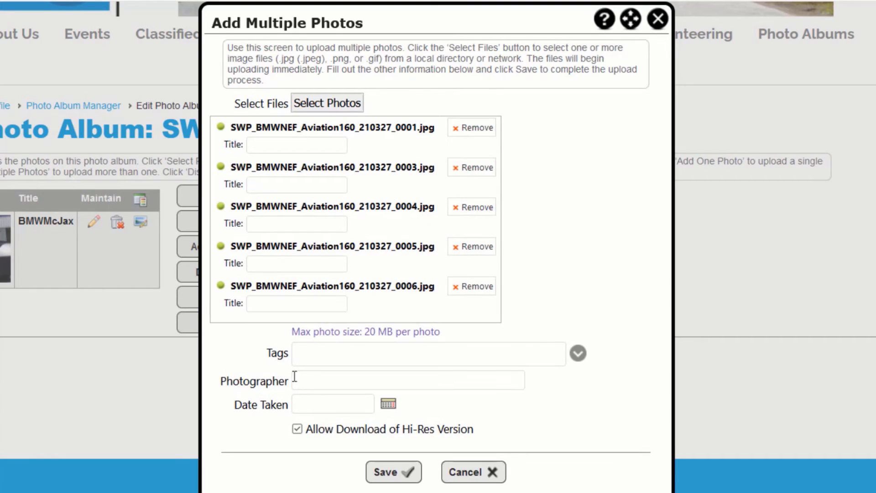
Step: Fill in the photographer's full name, set the date taken to 03/27/2021, and save the uploaded photos to the album
{"action": "left_click", "coordinate": [303, 384]}
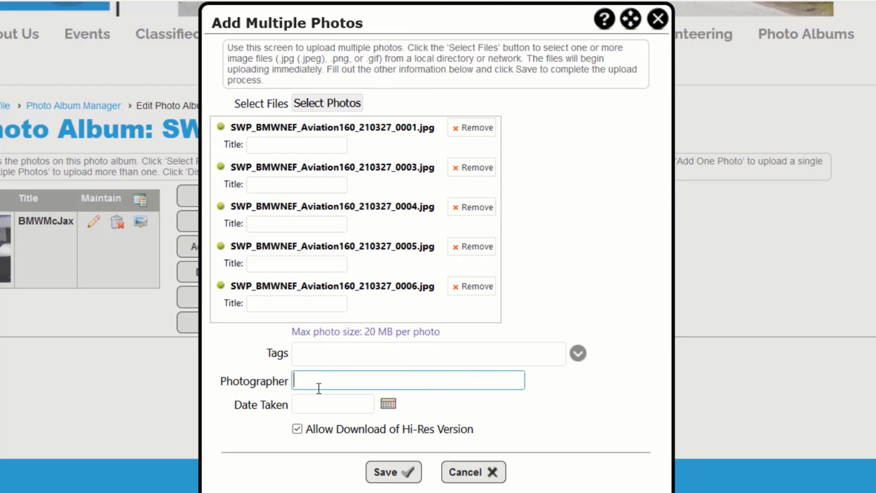
{"action": "type", "text": "S"}
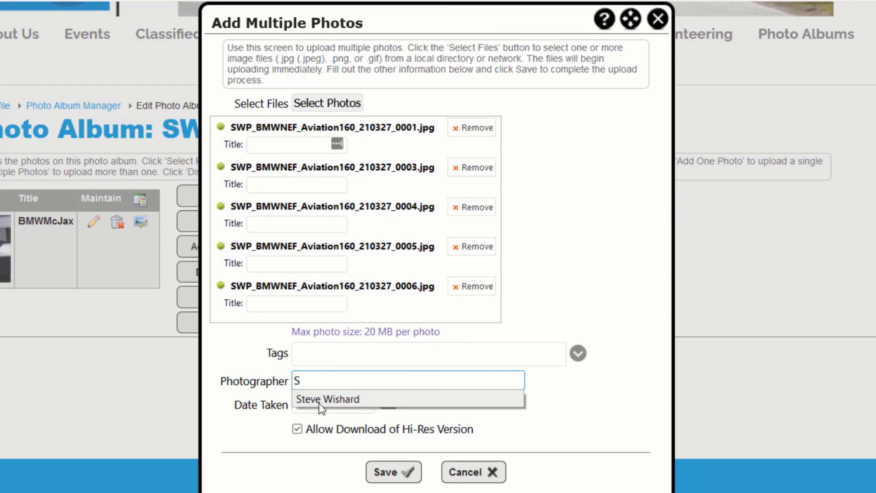
{"action": "left_click", "coordinate": [319, 403]}
{"action": "left_click", "coordinate": [389, 404]}
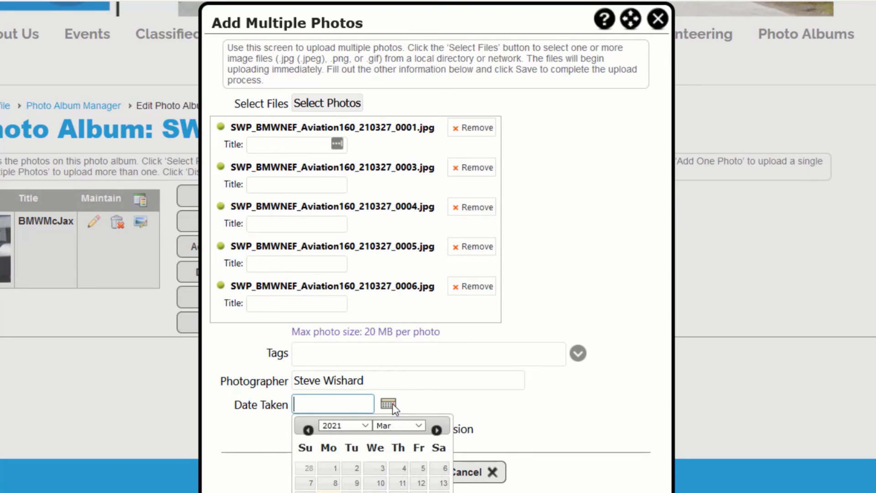
{"action": "left_click", "coordinate": [439, 492]}
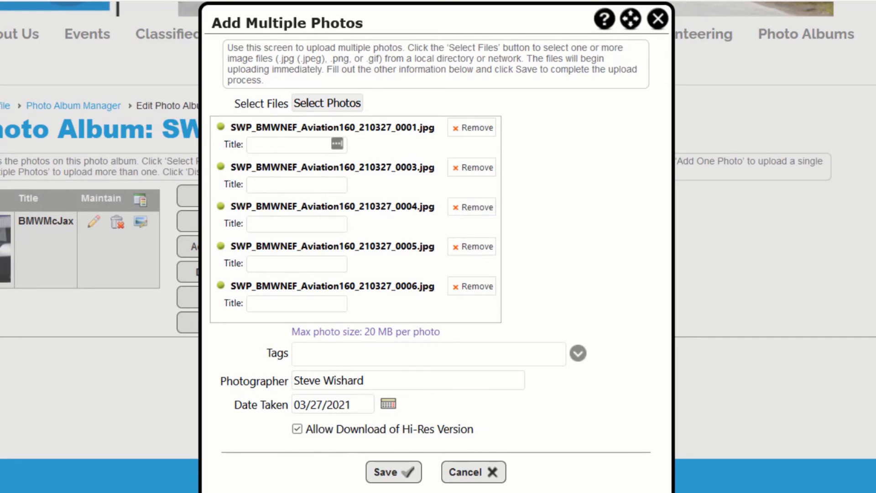
{"action": "left_click", "coordinate": [404, 475]}
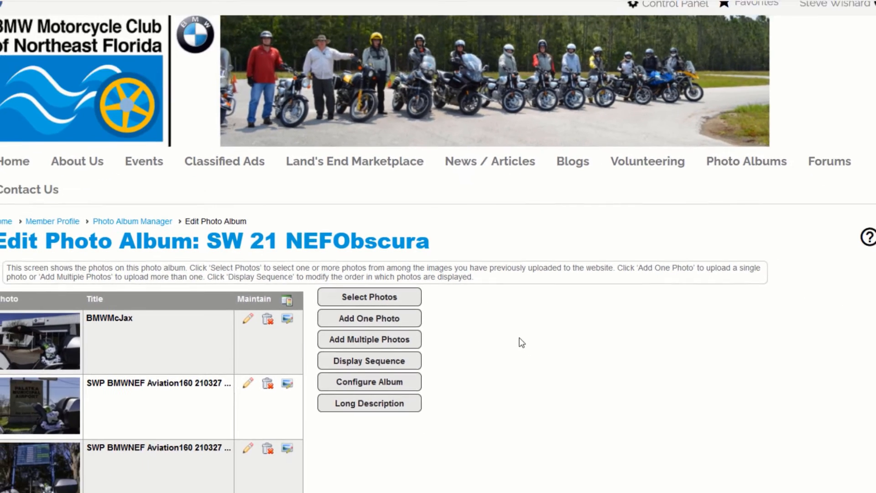
Step: Retitle the photo SWP_BMWNEF_Aviation160_210327_0001.jpg as "Palatka Airport" and save it
{"action": "scroll", "coordinate": [506, 319], "scroll_direction": "down", "scroll_amount": 6}
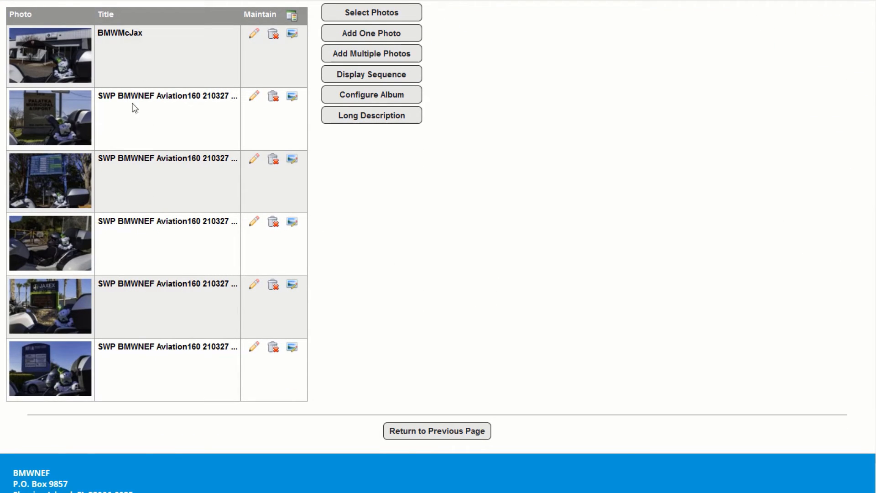
{"action": "left_click", "coordinate": [254, 98]}
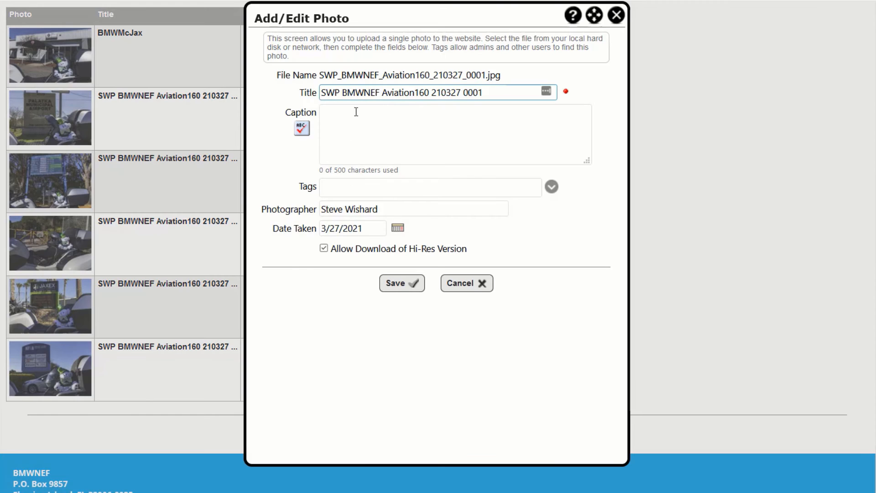
{"action": "left_click_drag", "start_coordinate": [485, 92], "coordinate": [299, 95]}
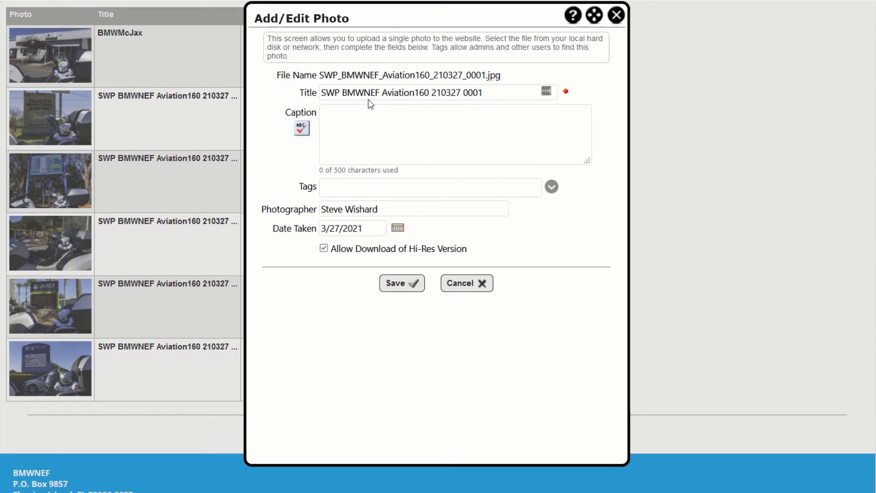
{"action": "left_click_drag", "start_coordinate": [481, 93], "coordinate": [437, 92]}
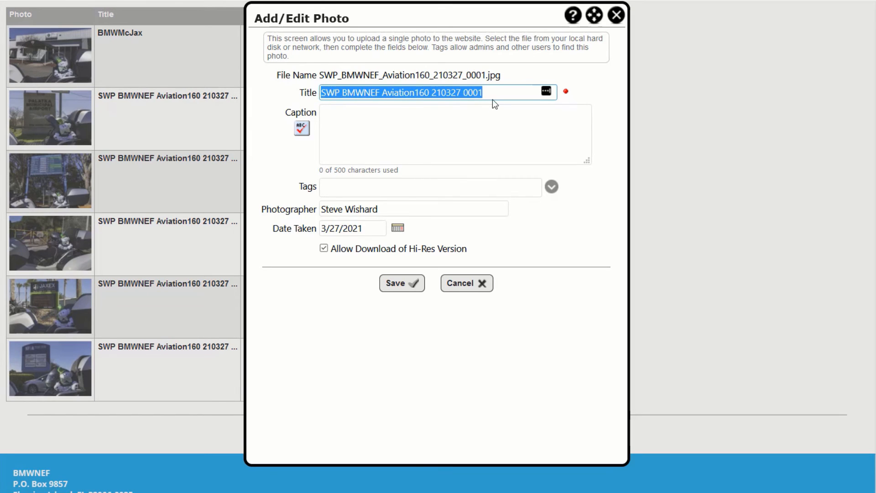
{"action": "left_click_drag", "start_coordinate": [493, 94], "coordinate": [319, 96]}
{"action": "type", "text": "Pa"}
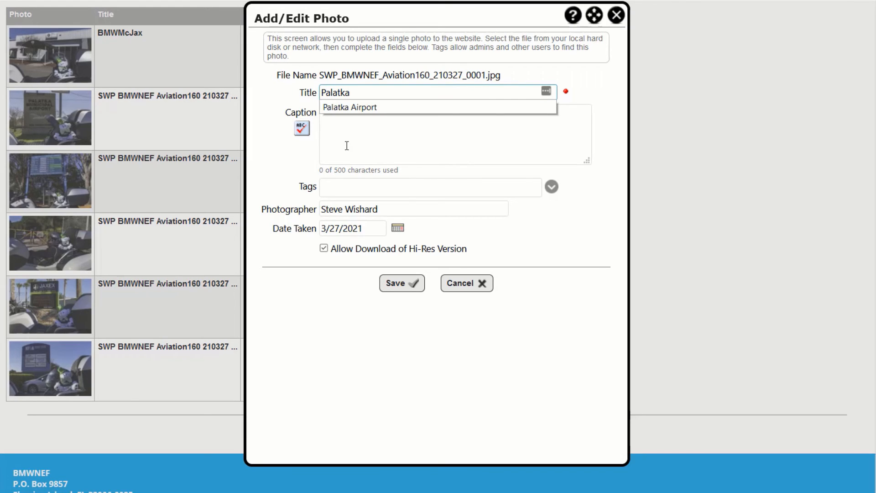
{"action": "type", "text": "latka"}
{"action": "left_click", "coordinate": [347, 109]}
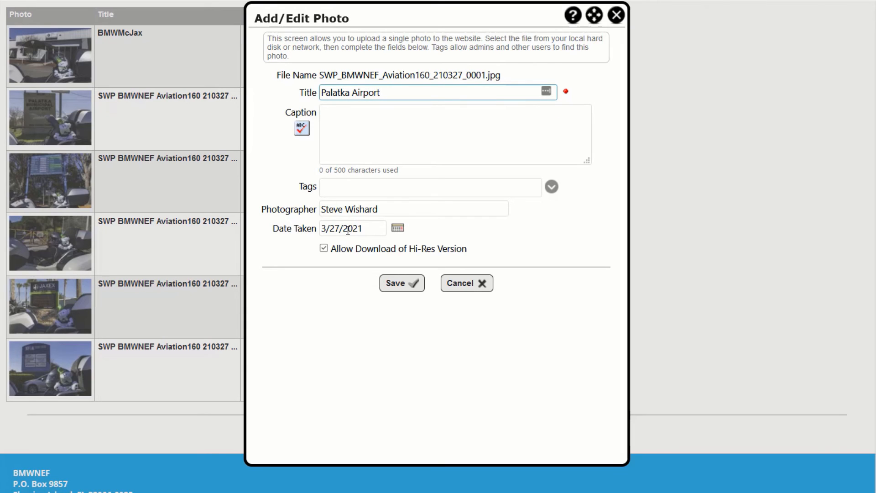
{"action": "left_click", "coordinate": [397, 287]}
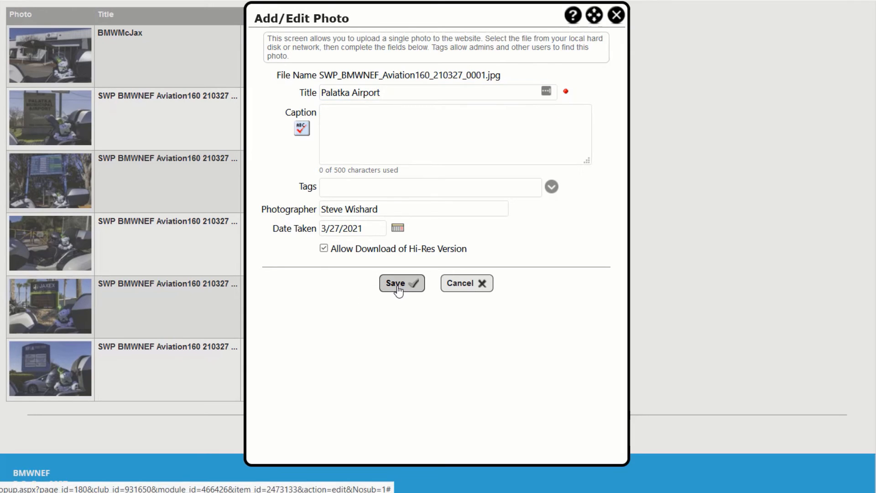
Step: Retitle the photo SWP_BMWNEF_Aviation160_210327_0003.jpg as "Jax Intl Airport" and save it
{"action": "scroll", "coordinate": [258, 250], "scroll_direction": "down", "scroll_amount": 3}
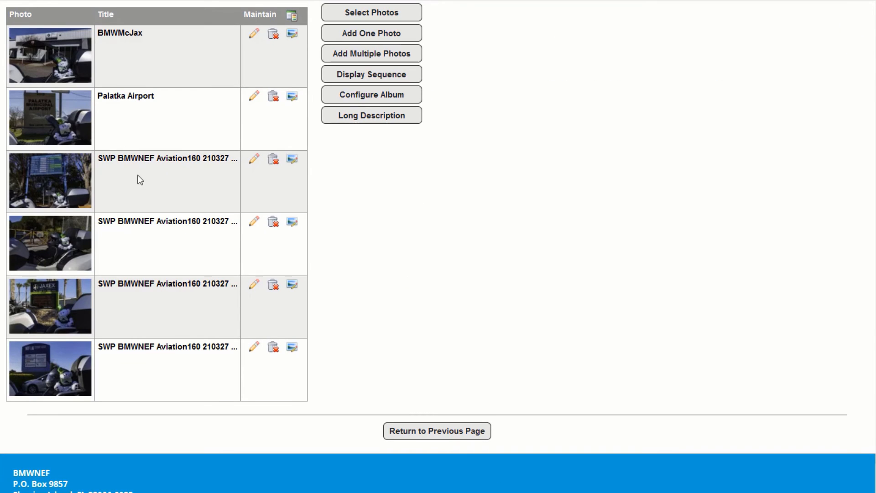
{"action": "left_click", "coordinate": [254, 160]}
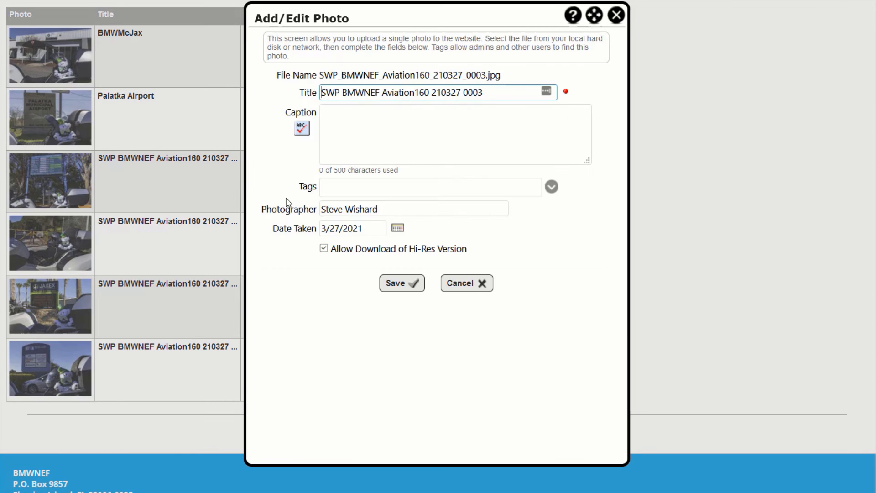
{"action": "left_click_drag", "start_coordinate": [509, 95], "coordinate": [301, 96]}
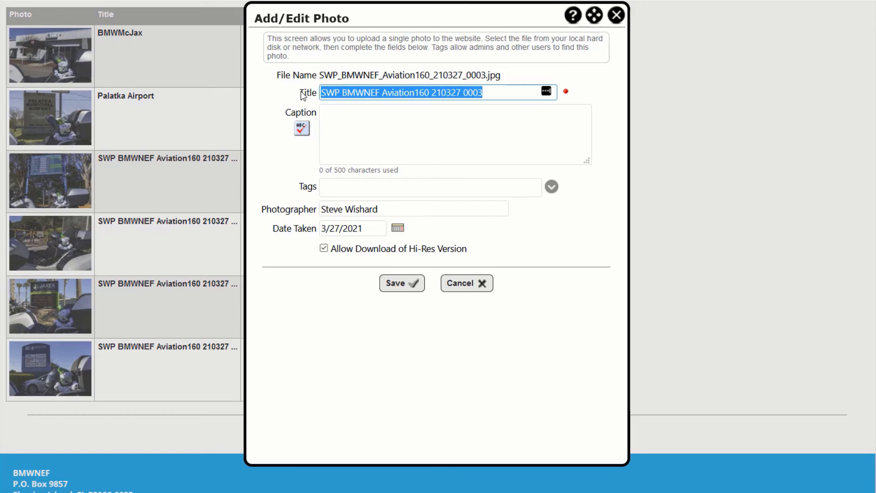
{"action": "type", "text": "Ja"}
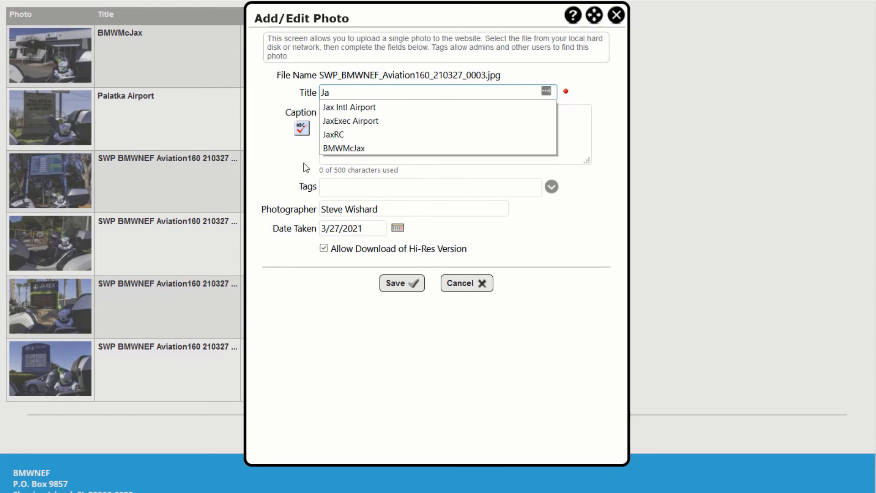
{"action": "left_click", "coordinate": [361, 108]}
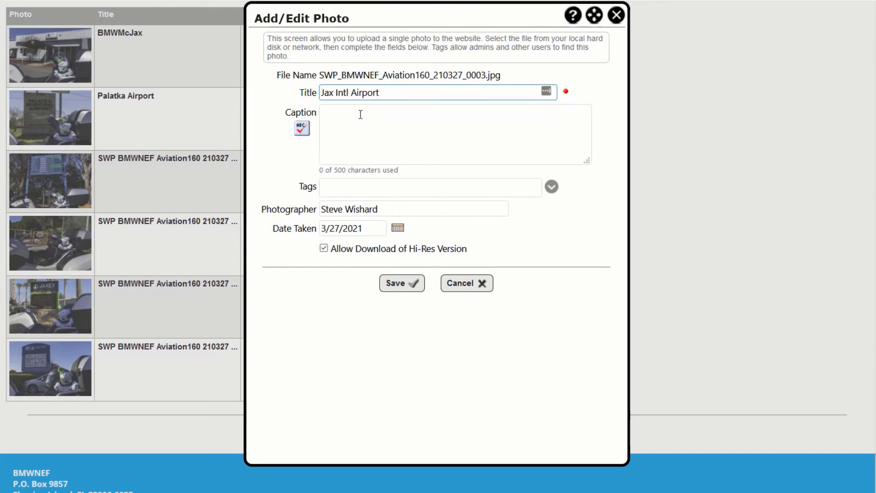
{"action": "left_click", "coordinate": [393, 286]}
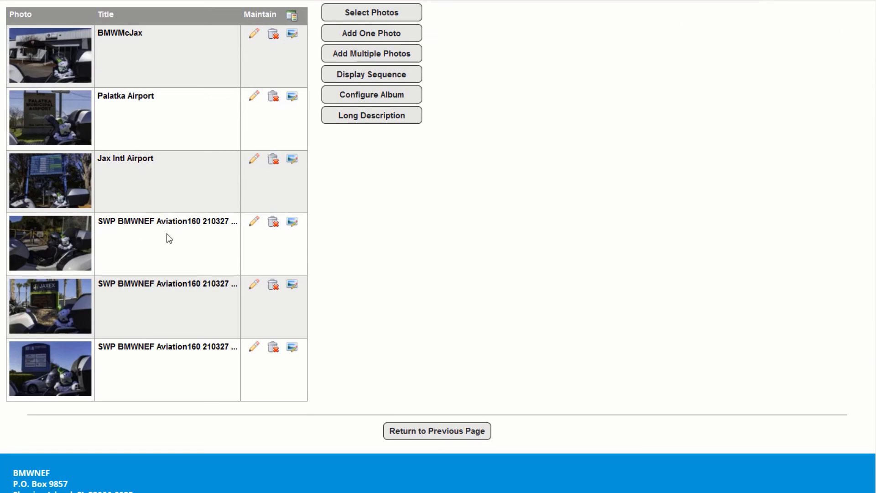
Step: Retitle the photo SWP_BMWNEF_Aviation160_210327_0004.jpg as "JaxRC" and save it
{"action": "left_click", "coordinate": [255, 223]}
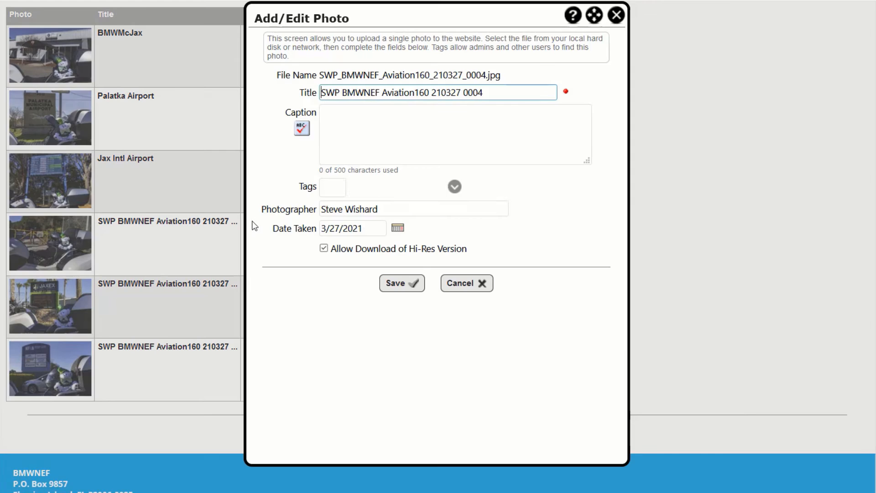
{"action": "left_click_drag", "start_coordinate": [501, 94], "coordinate": [317, 85]}
{"action": "type", "text": "Ja"}
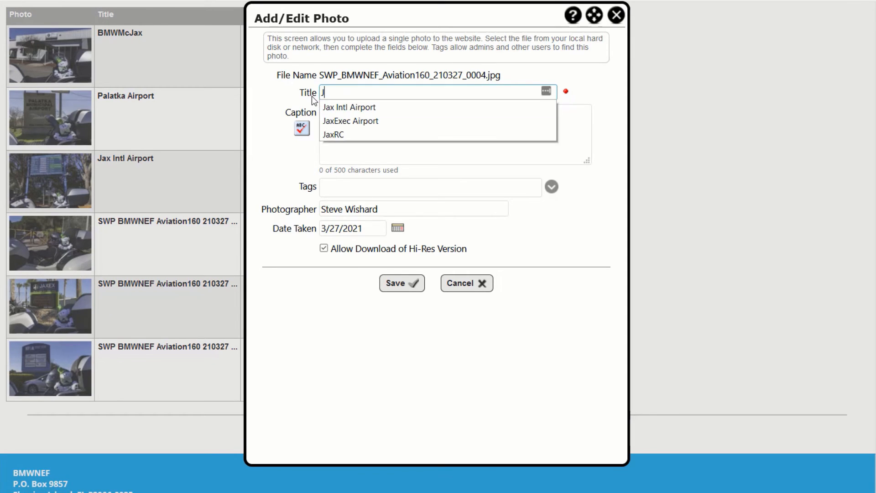
{"action": "left_click", "coordinate": [335, 134]}
{"action": "left_click", "coordinate": [395, 282]}
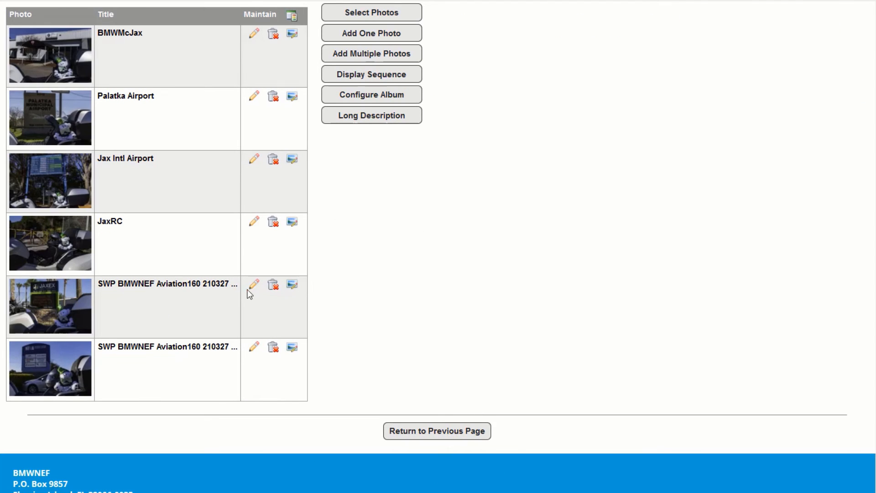
Step: Retitle the photo SWP_BMWNEF_Aviation160_210327_0005.jpg as "JaxExec Airport" and save it
{"action": "left_click", "coordinate": [252, 286]}
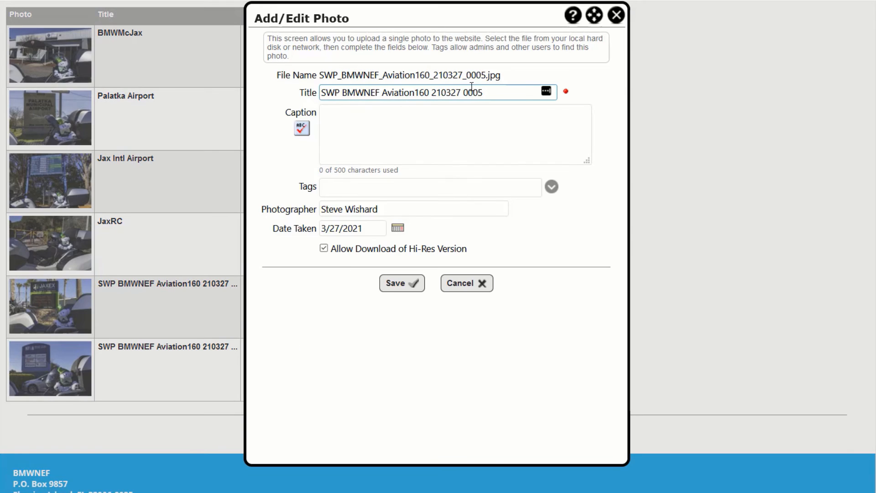
{"action": "left_click_drag", "start_coordinate": [492, 95], "coordinate": [307, 96]}
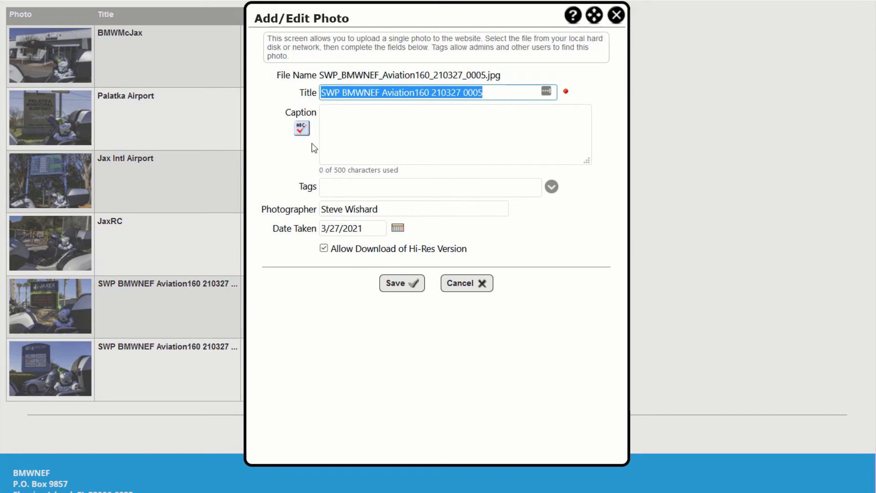
{"action": "type", "text": "J"}
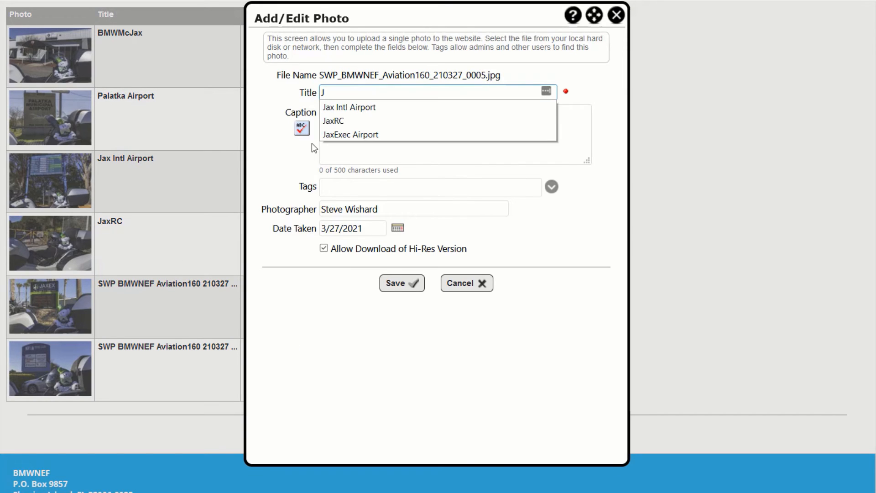
{"action": "left_click", "coordinate": [347, 135]}
{"action": "left_click", "coordinate": [394, 286]}
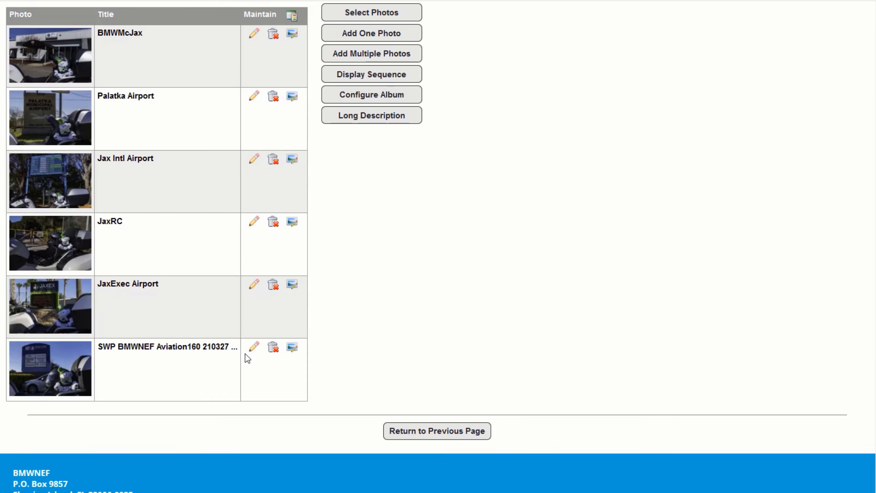
Step: Retitle the photo SWP_BMWNEF_Aviation160_210327_0006.jpg as "Northeast Regional Airport" and save it
{"action": "left_click", "coordinate": [254, 347]}
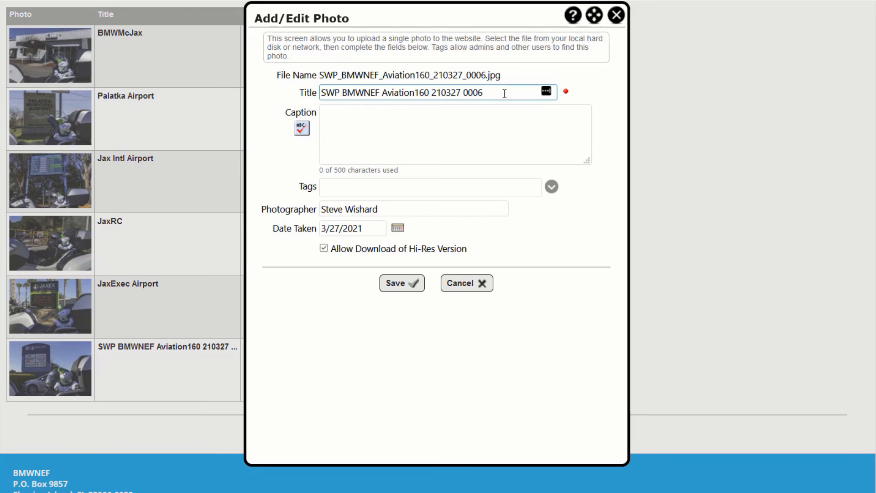
{"action": "left_click_drag", "start_coordinate": [504, 94], "coordinate": [307, 99]}
{"action": "type", "text": "N"}
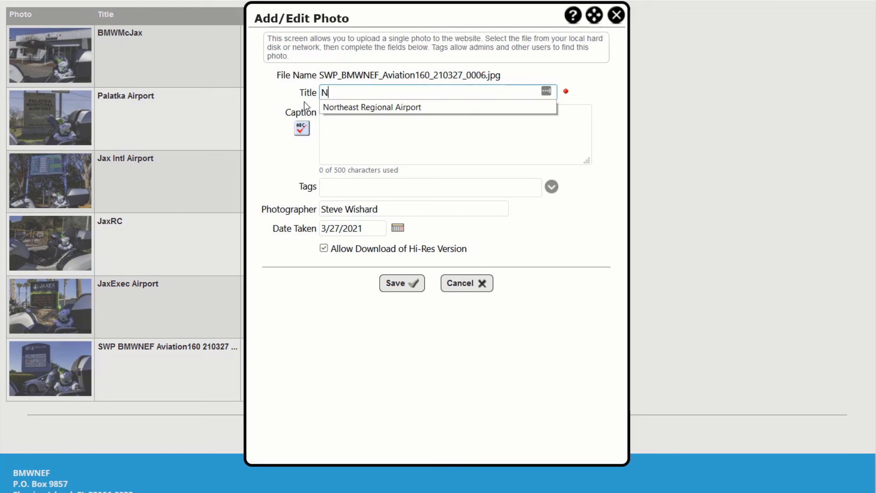
{"action": "left_click", "coordinate": [373, 107]}
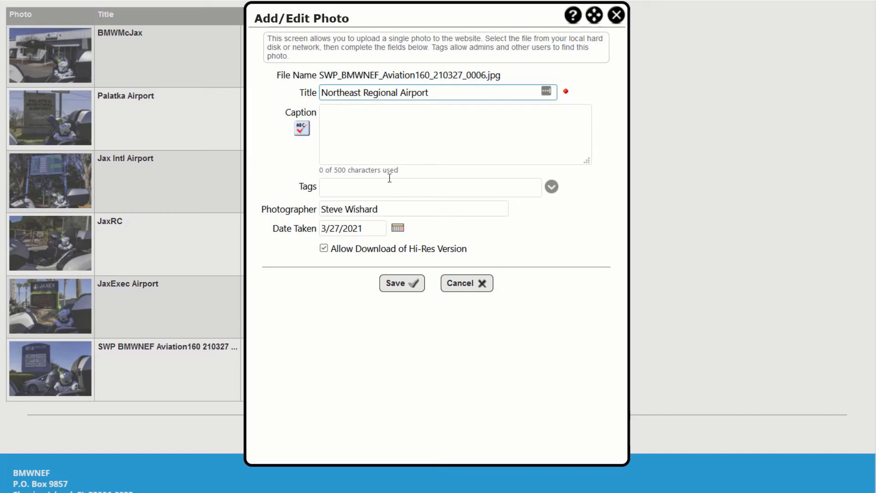
{"action": "left_click", "coordinate": [401, 287]}
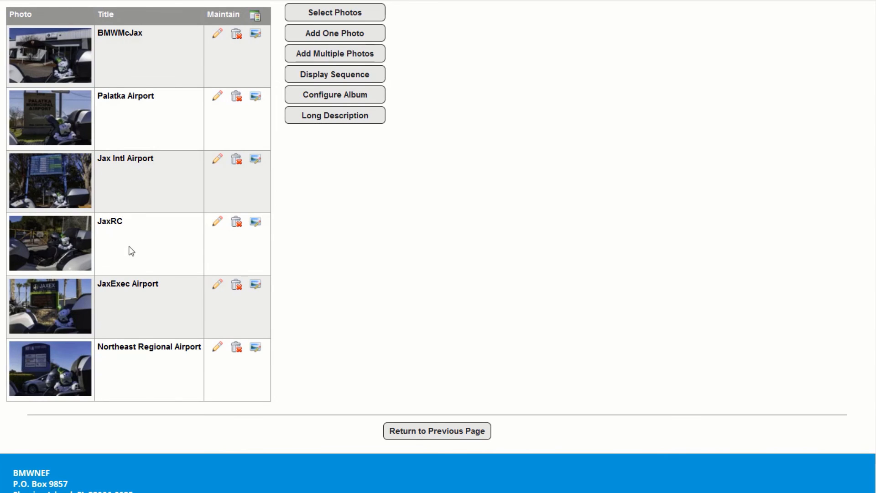
Step: Open the album's display sequence for editing and move Jax Intl Airport one place up, above Palatka Airport
{"action": "scroll", "coordinate": [146, 272], "scroll_direction": "up", "scroll_amount": 2}
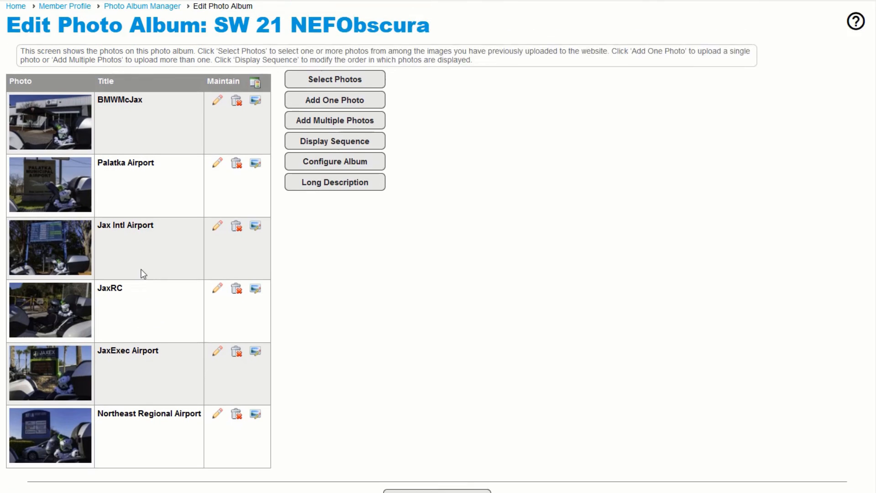
{"action": "scroll", "coordinate": [136, 271], "scroll_direction": "down", "scroll_amount": 2}
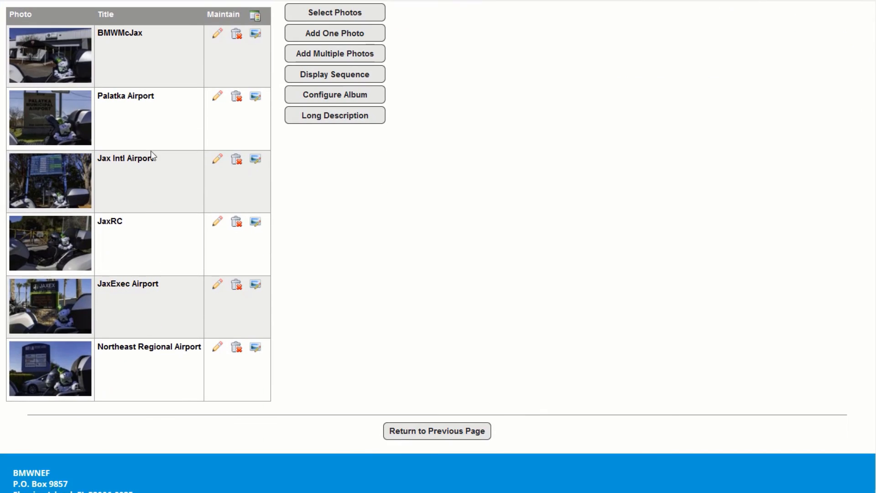
{"action": "scroll", "coordinate": [115, 230], "scroll_direction": "up", "scroll_amount": 2}
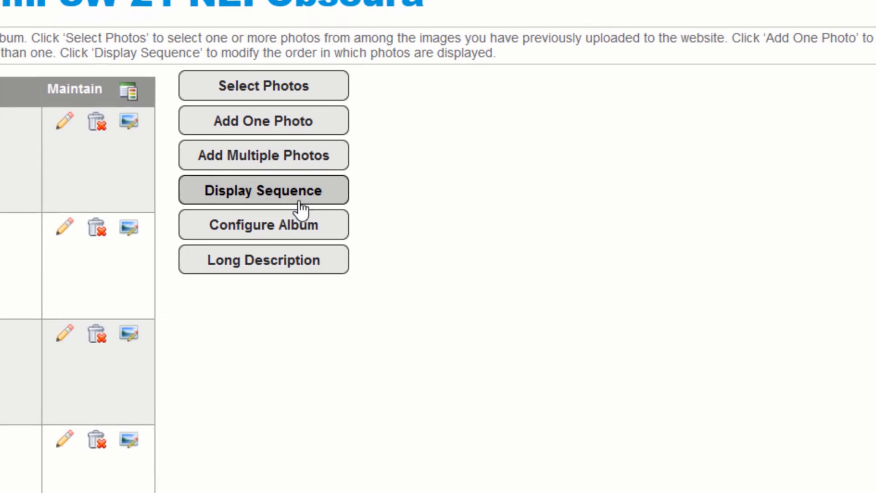
{"action": "left_click", "coordinate": [276, 191]}
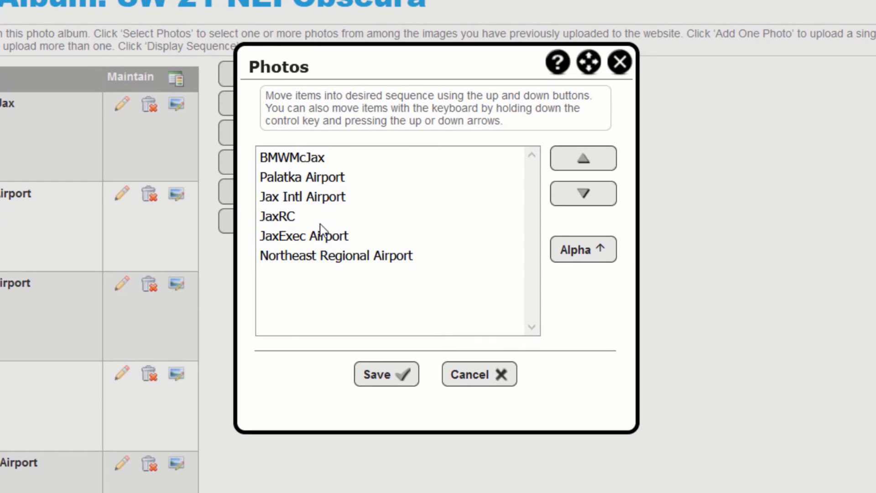
{"action": "left_click", "coordinate": [405, 199]}
{"action": "left_click", "coordinate": [589, 168]}
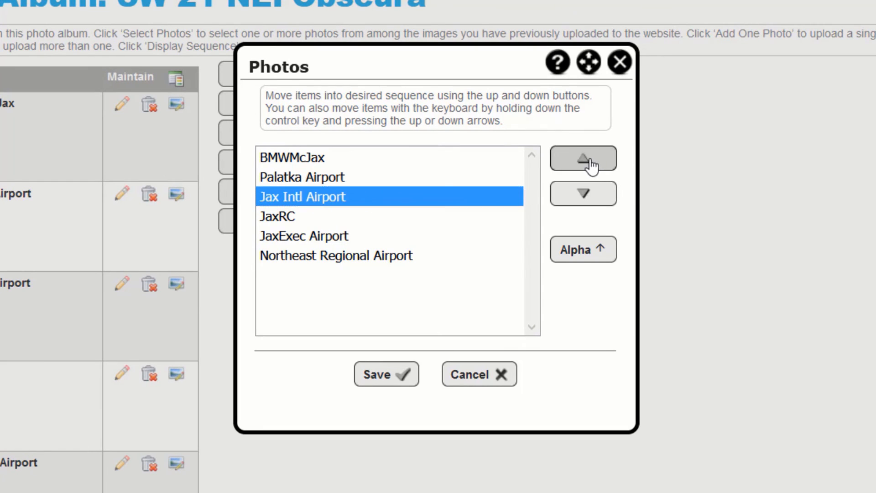
Step: Move Palatka Airport to the end of the display sequence, after Northeast Regional Airport, and save the order
{"action": "left_click", "coordinate": [323, 202]}
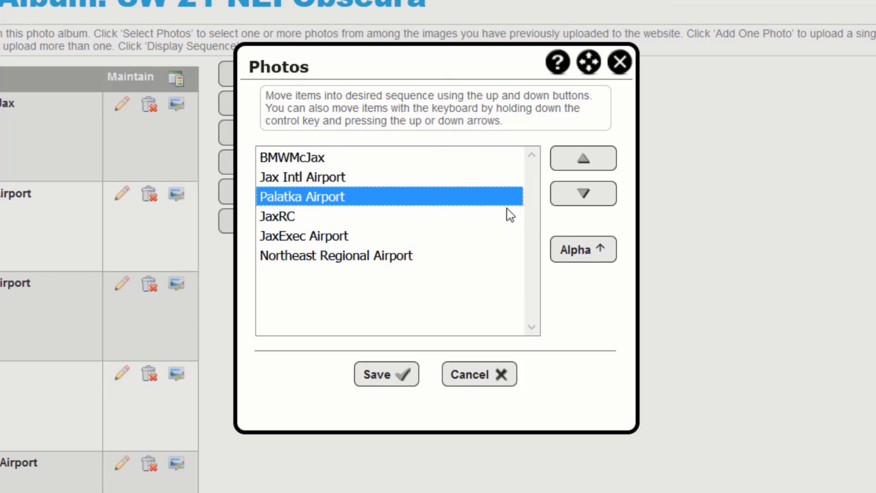
{"action": "left_click", "coordinate": [586, 194]}
{"action": "left_click", "coordinate": [587, 196]}
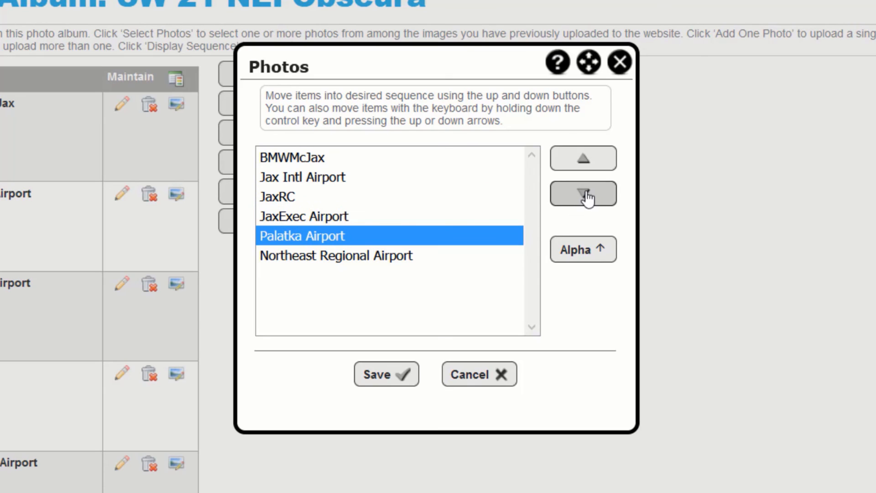
{"action": "left_click", "coordinate": [588, 196]}
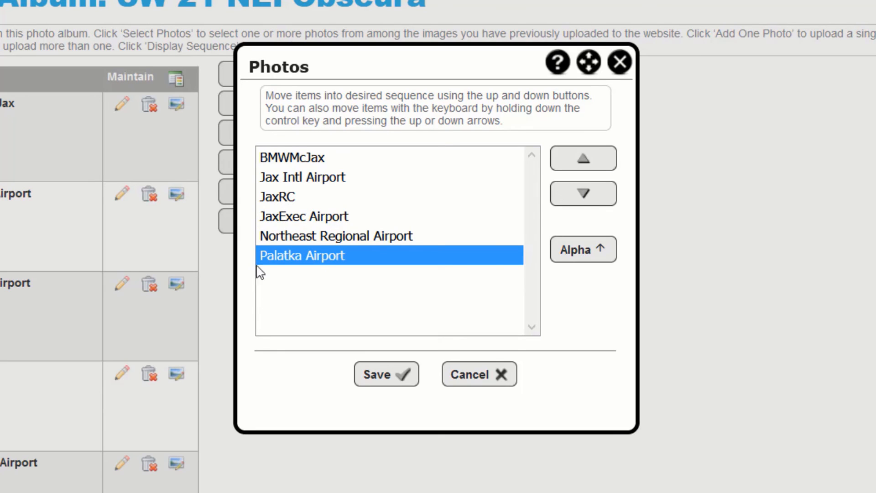
{"action": "left_click", "coordinate": [387, 375]}
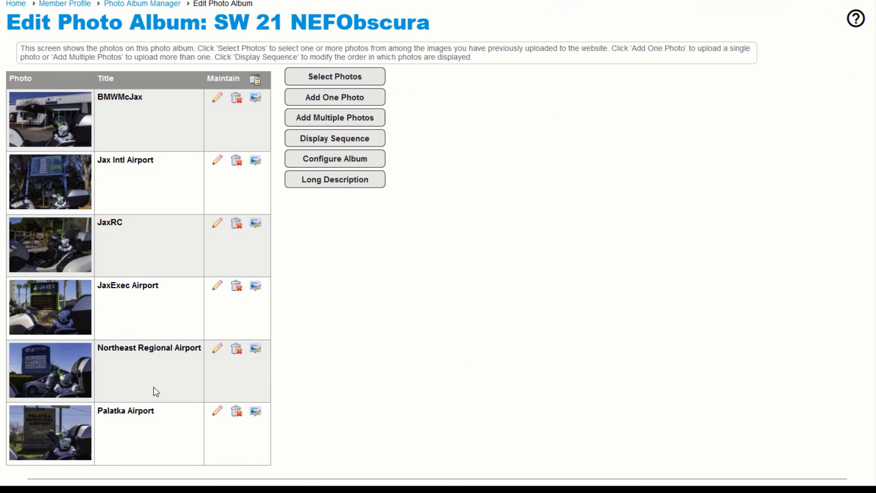
Step: Go to the club's public photo albums and open the SW 21 NEFObscura album as a slideshow
{"action": "scroll", "coordinate": [427, 345], "scroll_direction": "up", "scroll_amount": 3}
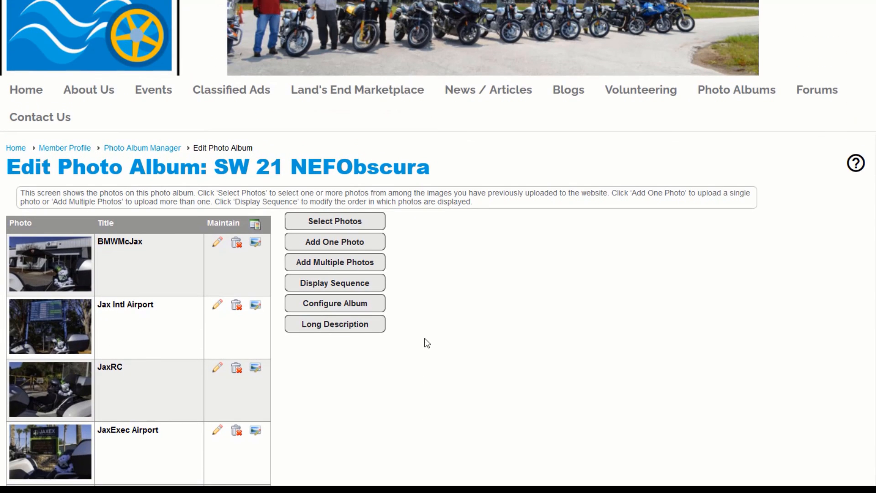
{"action": "scroll", "coordinate": [452, 368], "scroll_direction": "down", "scroll_amount": 3}
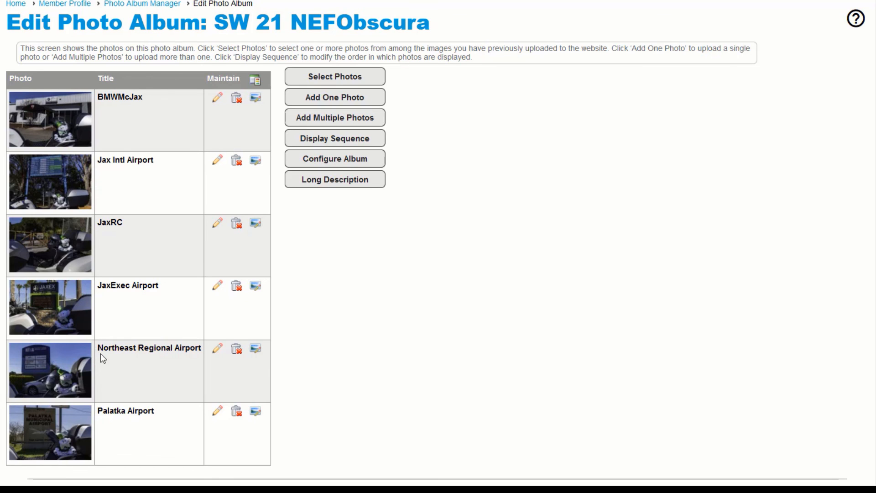
{"action": "scroll", "coordinate": [100, 353], "scroll_direction": "up", "scroll_amount": 2}
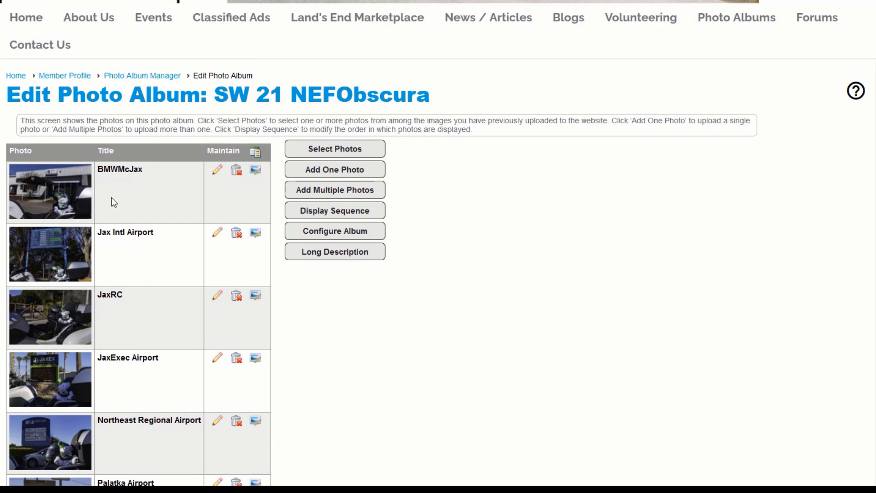
{"action": "scroll", "coordinate": [122, 286], "scroll_direction": "up", "scroll_amount": 4}
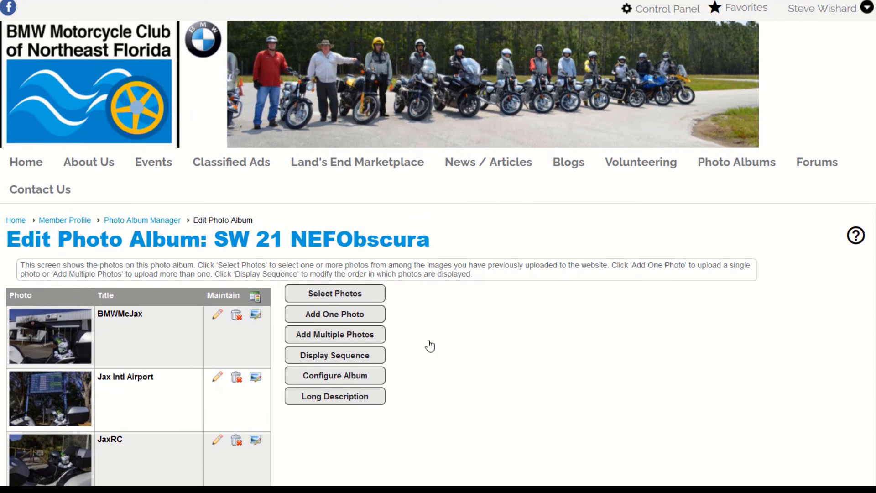
{"action": "left_click", "coordinate": [731, 167]}
{"action": "scroll", "coordinate": [518, 260], "scroll_direction": "down", "scroll_amount": 5}
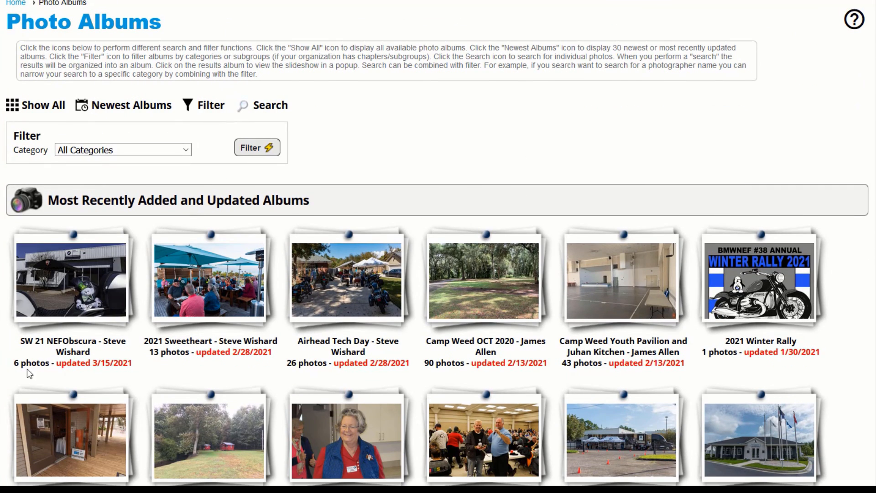
{"action": "left_click", "coordinate": [68, 282]}
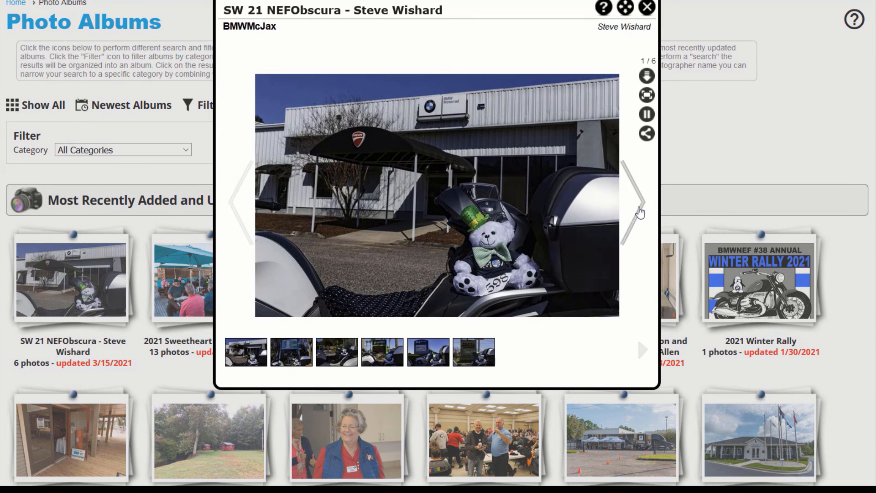
Step: Page through the SW 21 NEFObscura slideshow to check each photo's title and order, and close it
{"action": "left_click", "coordinate": [640, 212]}
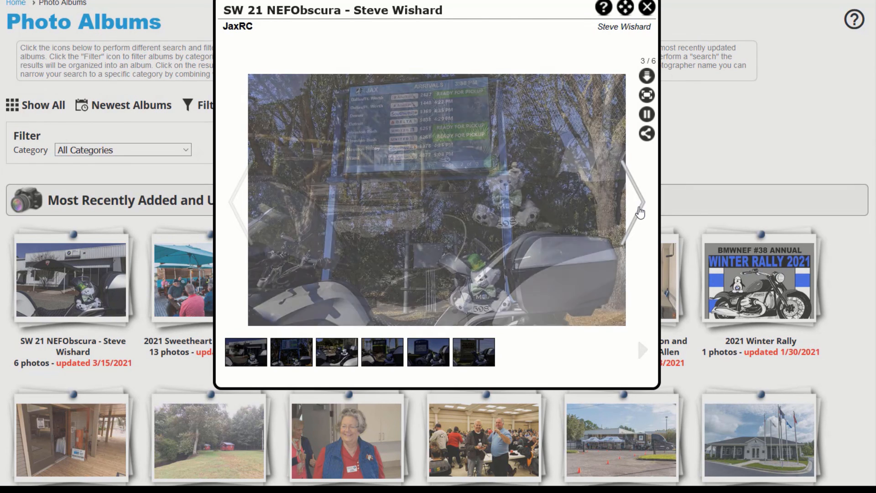
{"action": "left_click", "coordinate": [639, 212]}
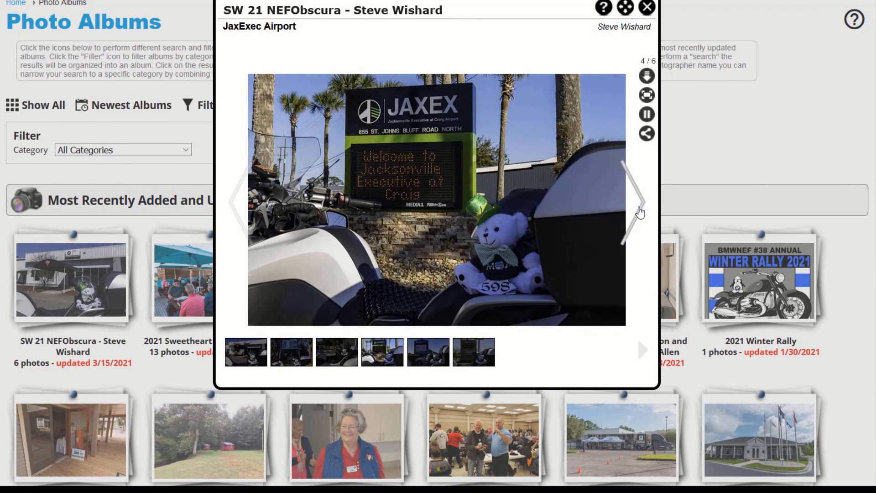
{"action": "left_click", "coordinate": [640, 212]}
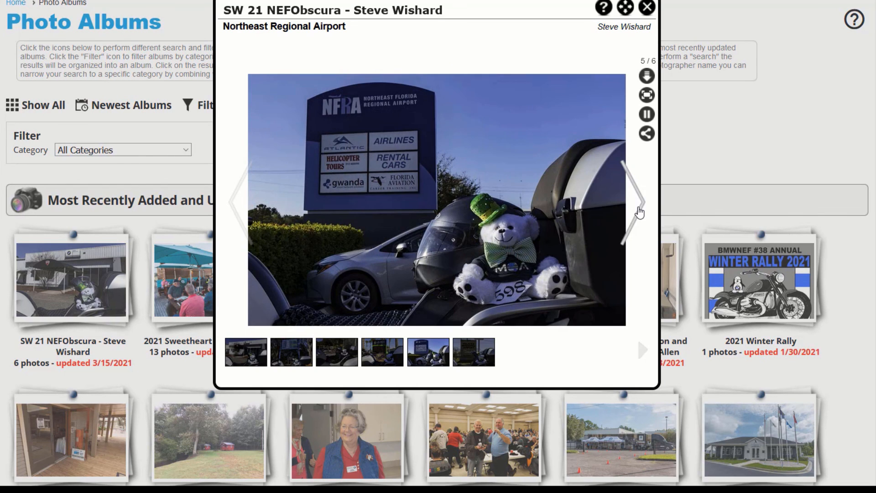
{"action": "left_click", "coordinate": [640, 212]}
{"action": "left_click", "coordinate": [639, 212]}
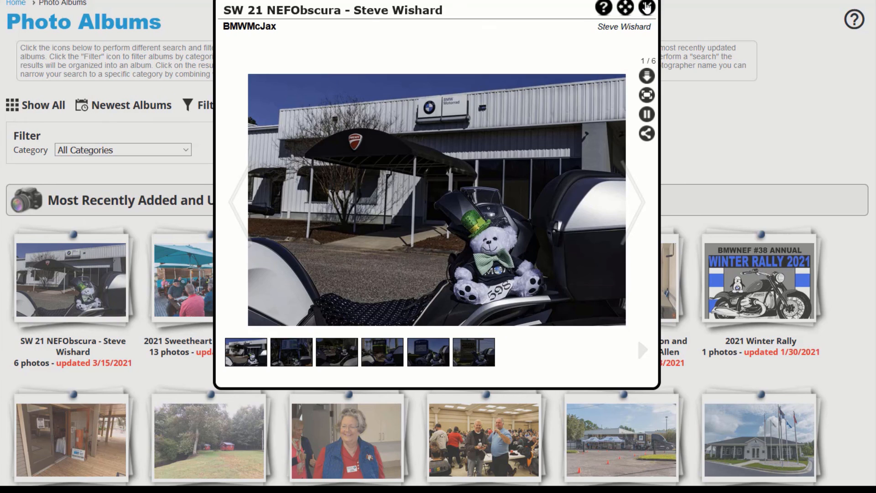
{"action": "left_click", "coordinate": [647, 8]}
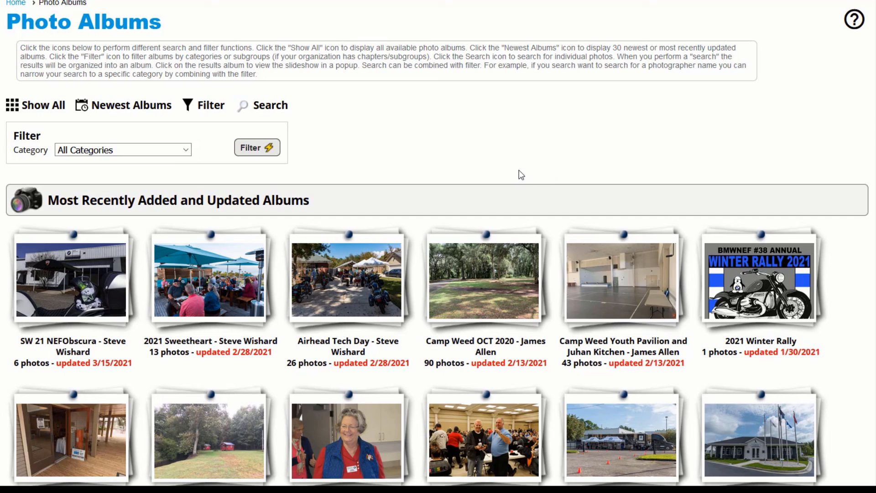
{"action": "scroll", "coordinate": [525, 172], "scroll_direction": "up", "scroll_amount": 5}
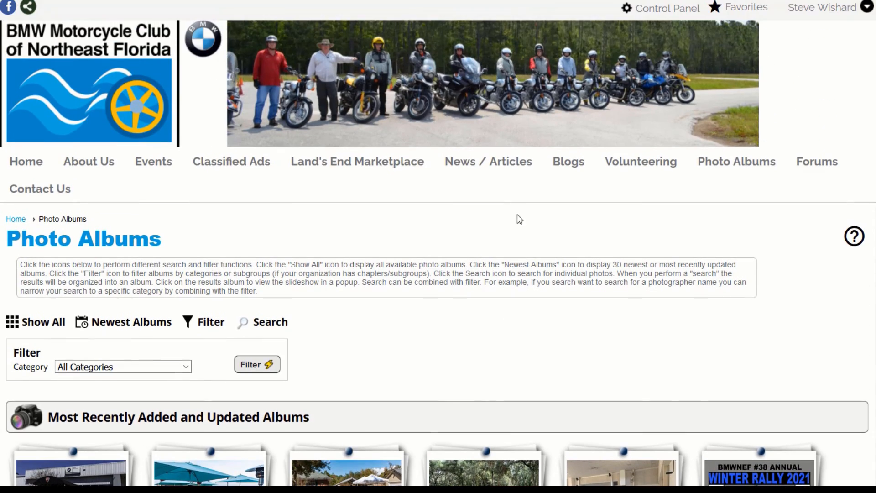